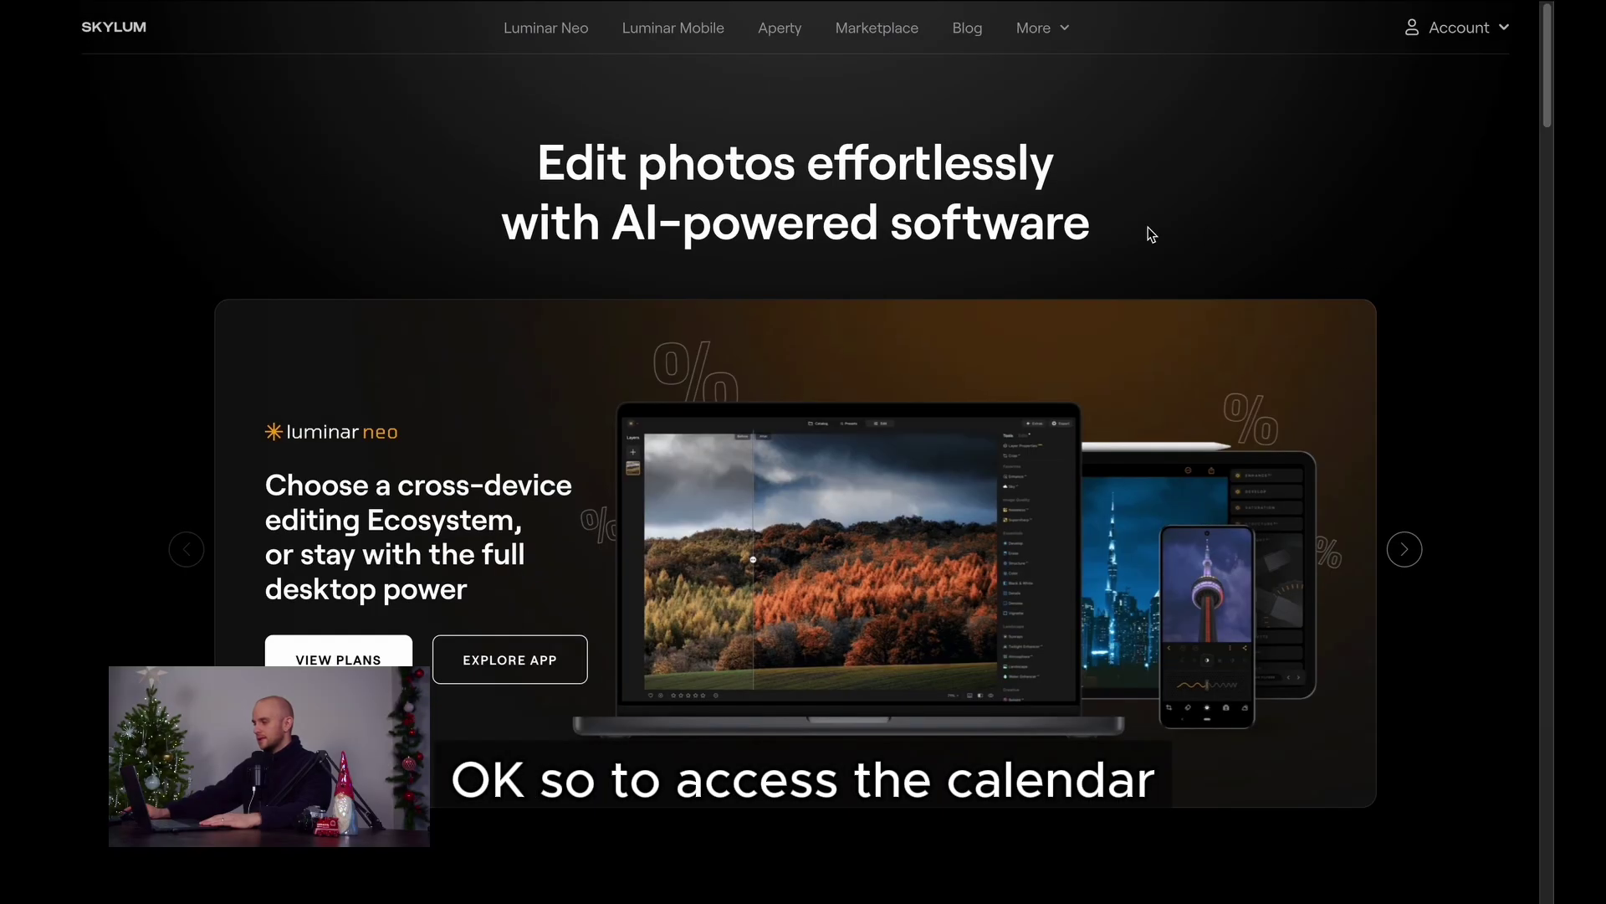
- Go from the Luminar Neo product page to the Skylum Marketplace page
{"action": "left_click", "coordinate": [559, 32]}
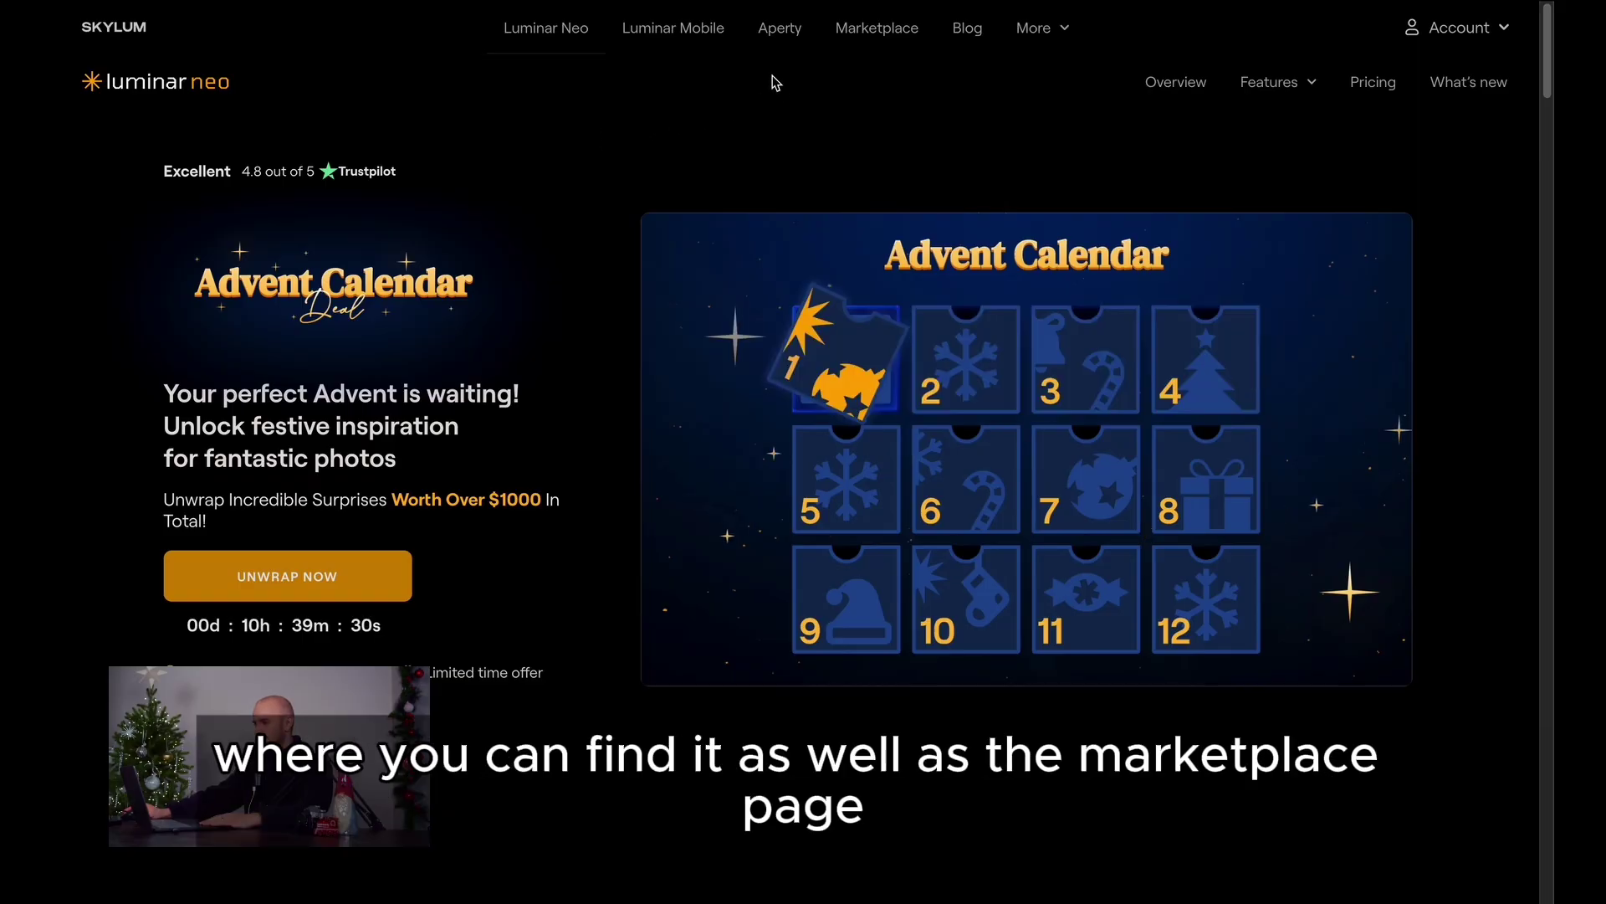
{"action": "left_click", "coordinate": [892, 30]}
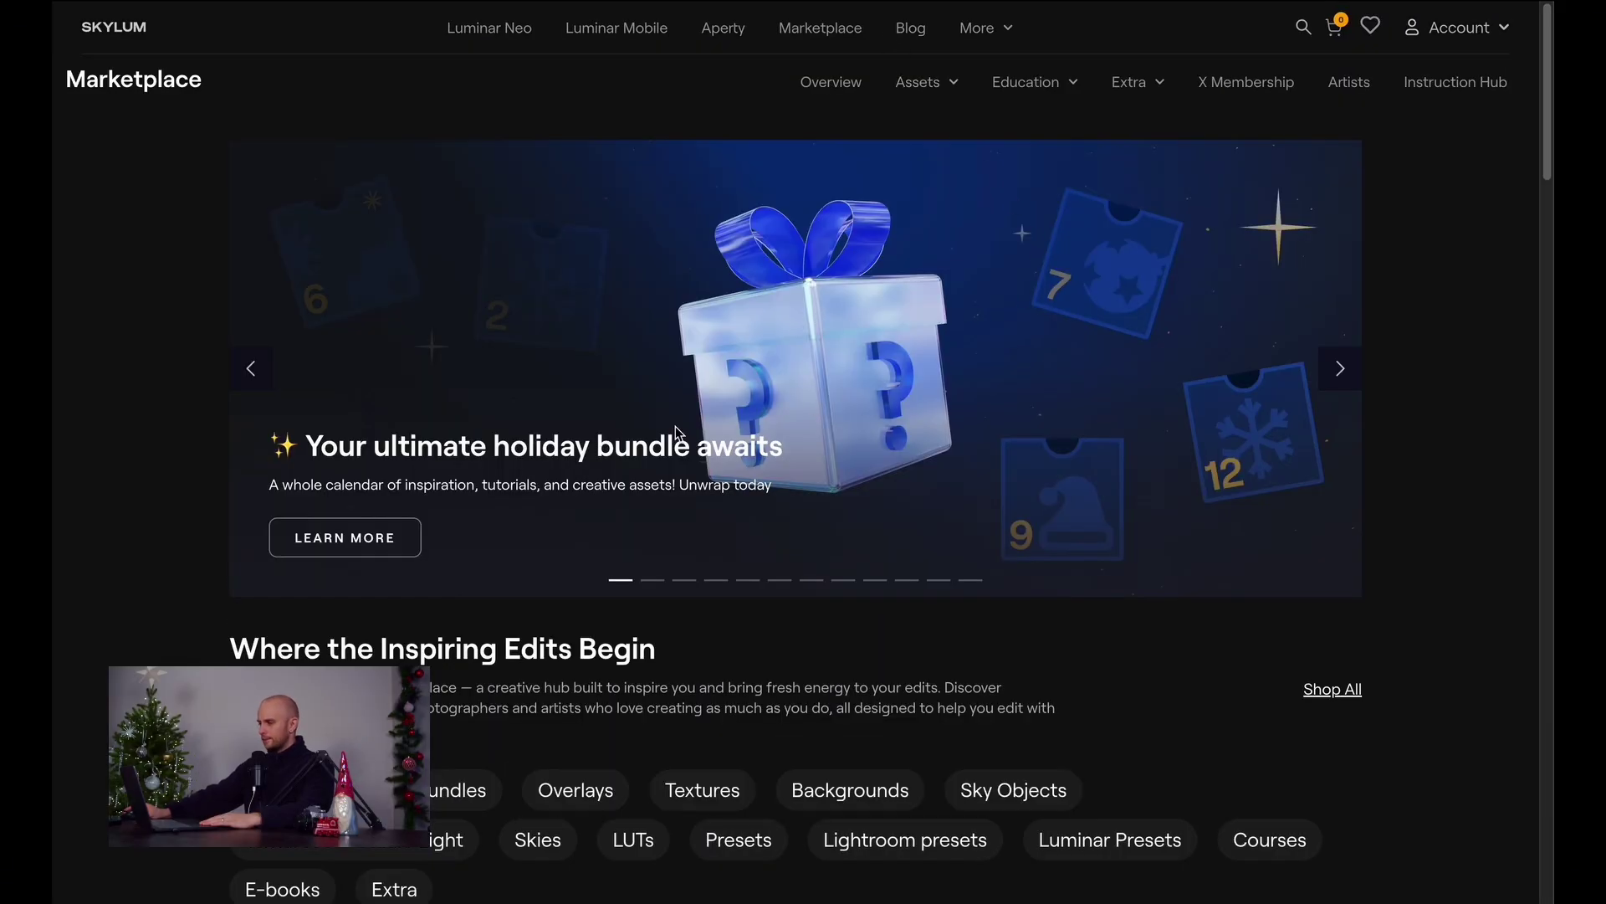
{"action": "left_click", "coordinate": [380, 552]}
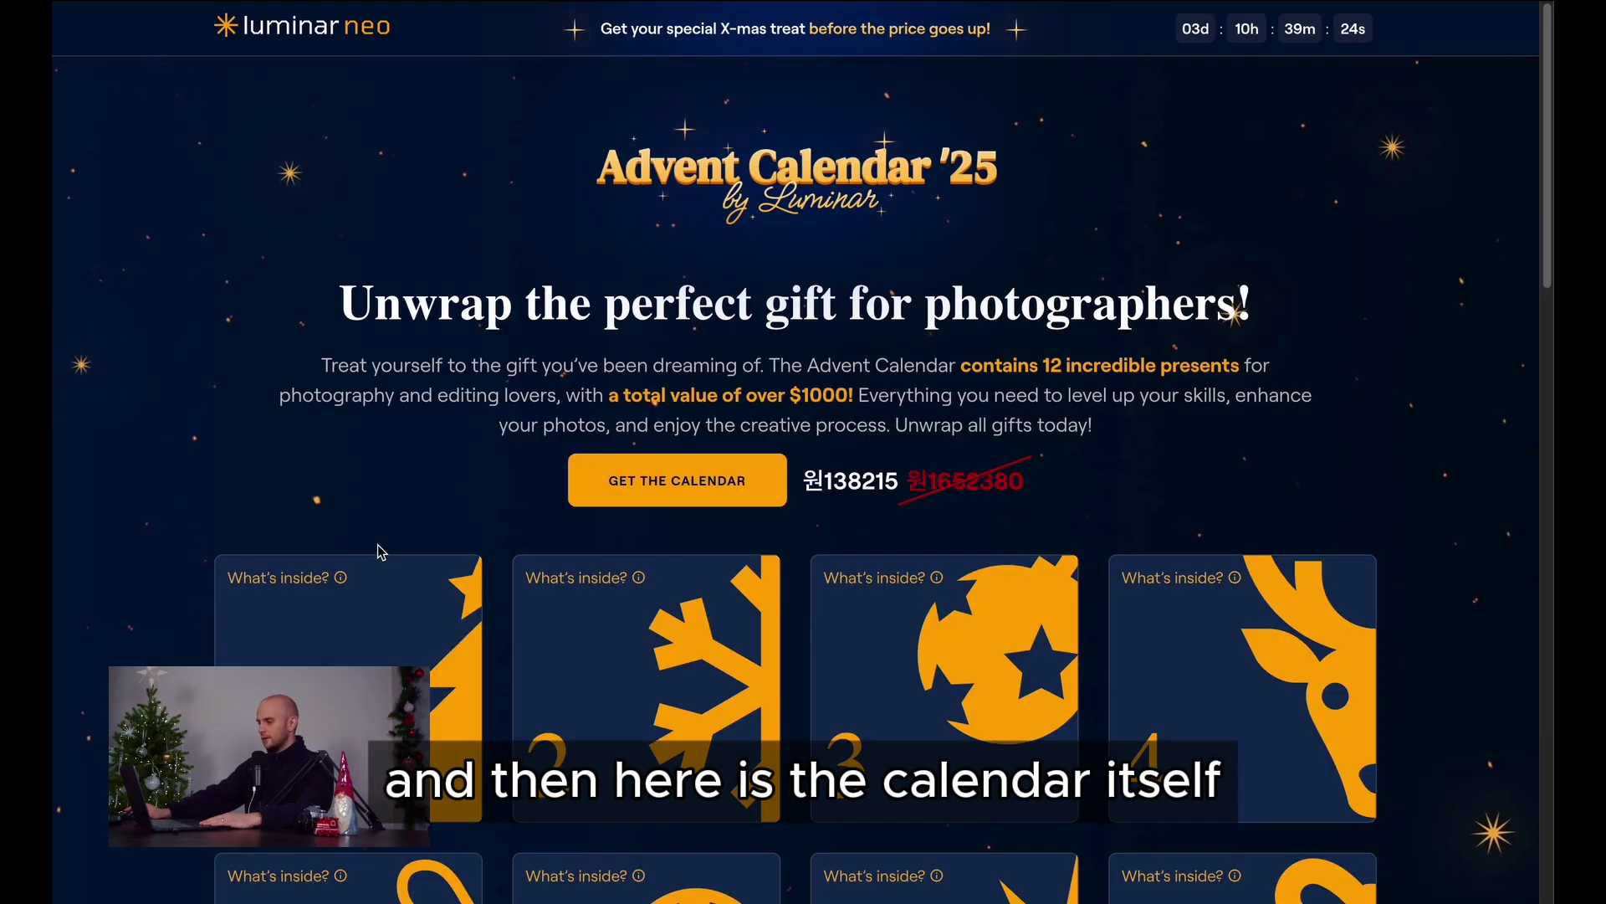
{"action": "scroll", "coordinate": [1498, 476], "scroll_direction": "down", "scroll_amount": 2}
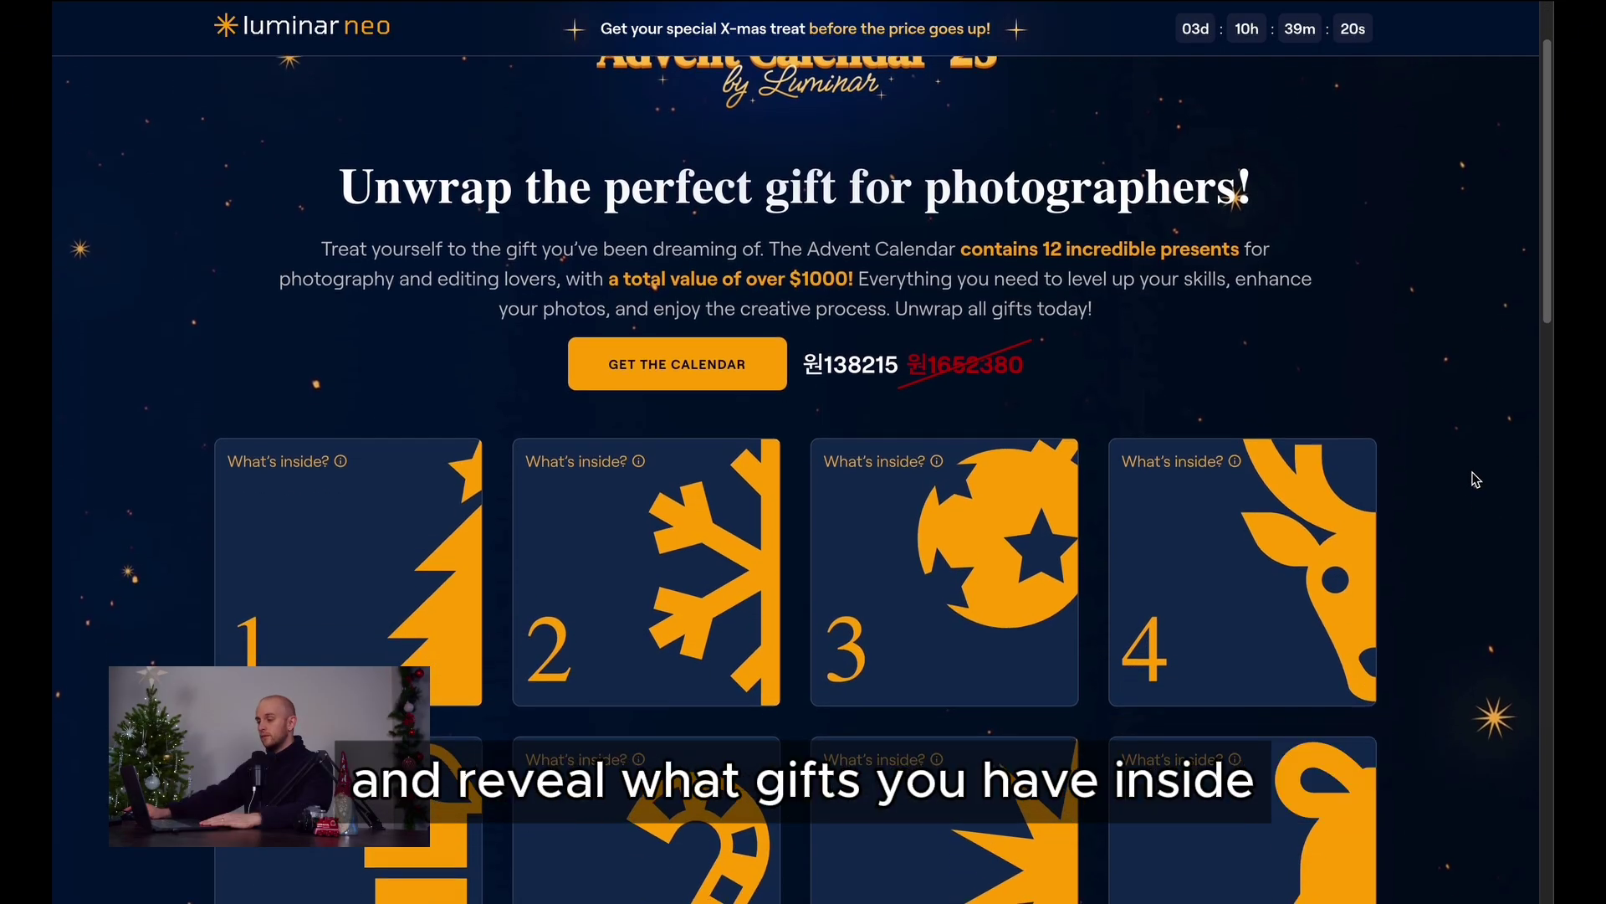
{"action": "scroll", "coordinate": [1475, 478], "scroll_direction": "down", "scroll_amount": 2}
{"action": "scroll", "coordinate": [1473, 475], "scroll_direction": "down", "scroll_amount": 3}
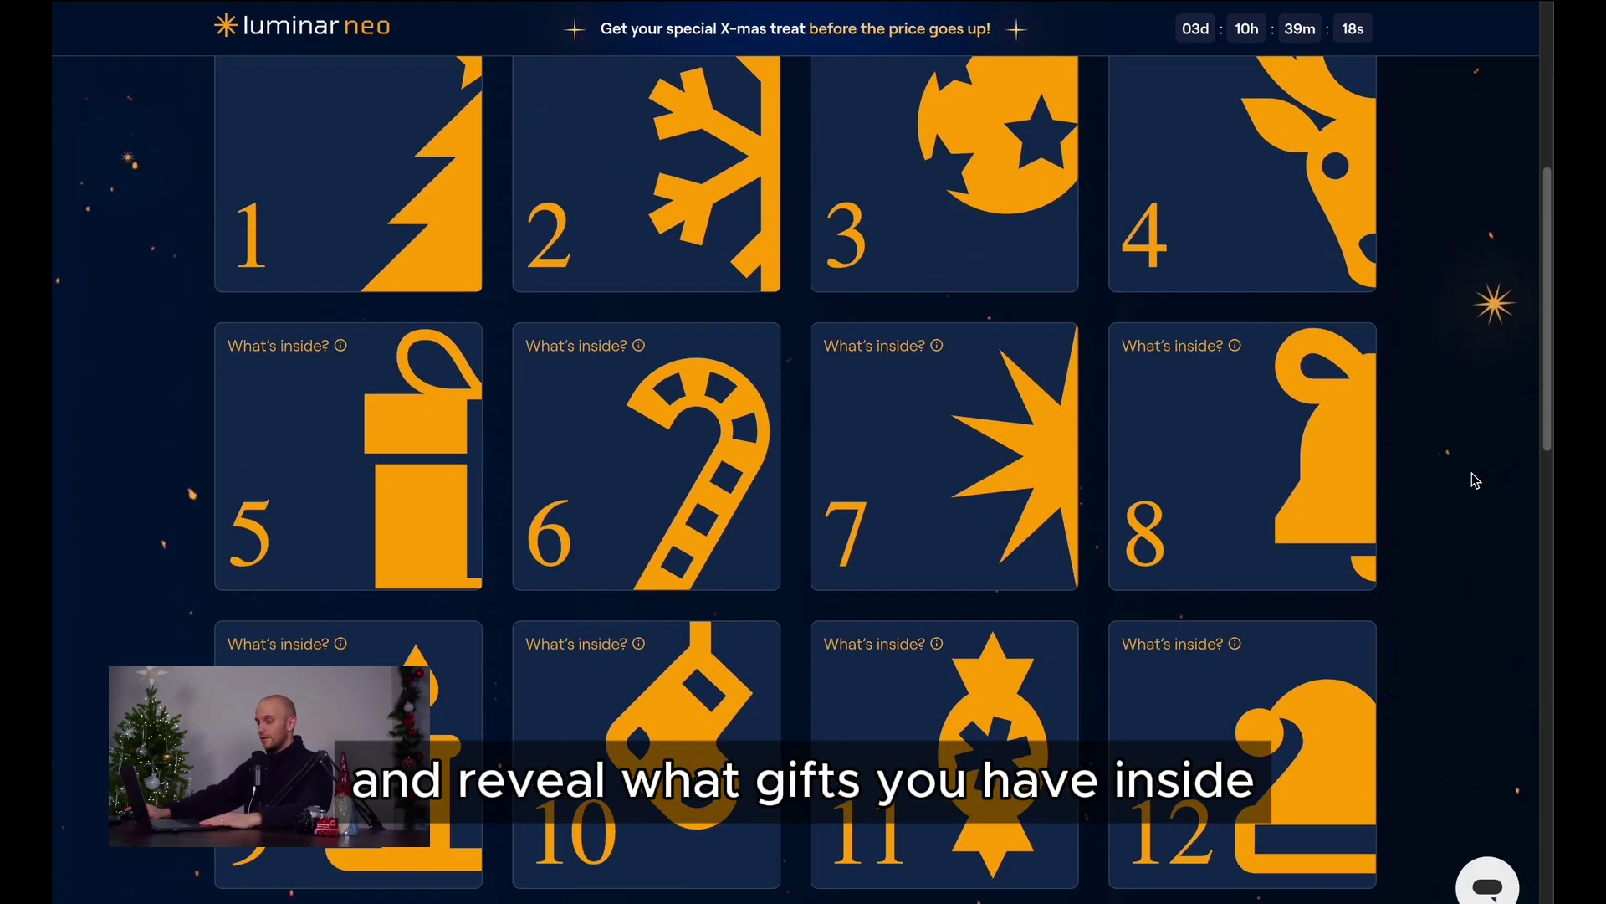
{"action": "scroll", "coordinate": [1473, 475], "scroll_direction": "down", "scroll_amount": 3}
{"action": "scroll", "coordinate": [1475, 478], "scroll_direction": "down", "scroll_amount": 4}
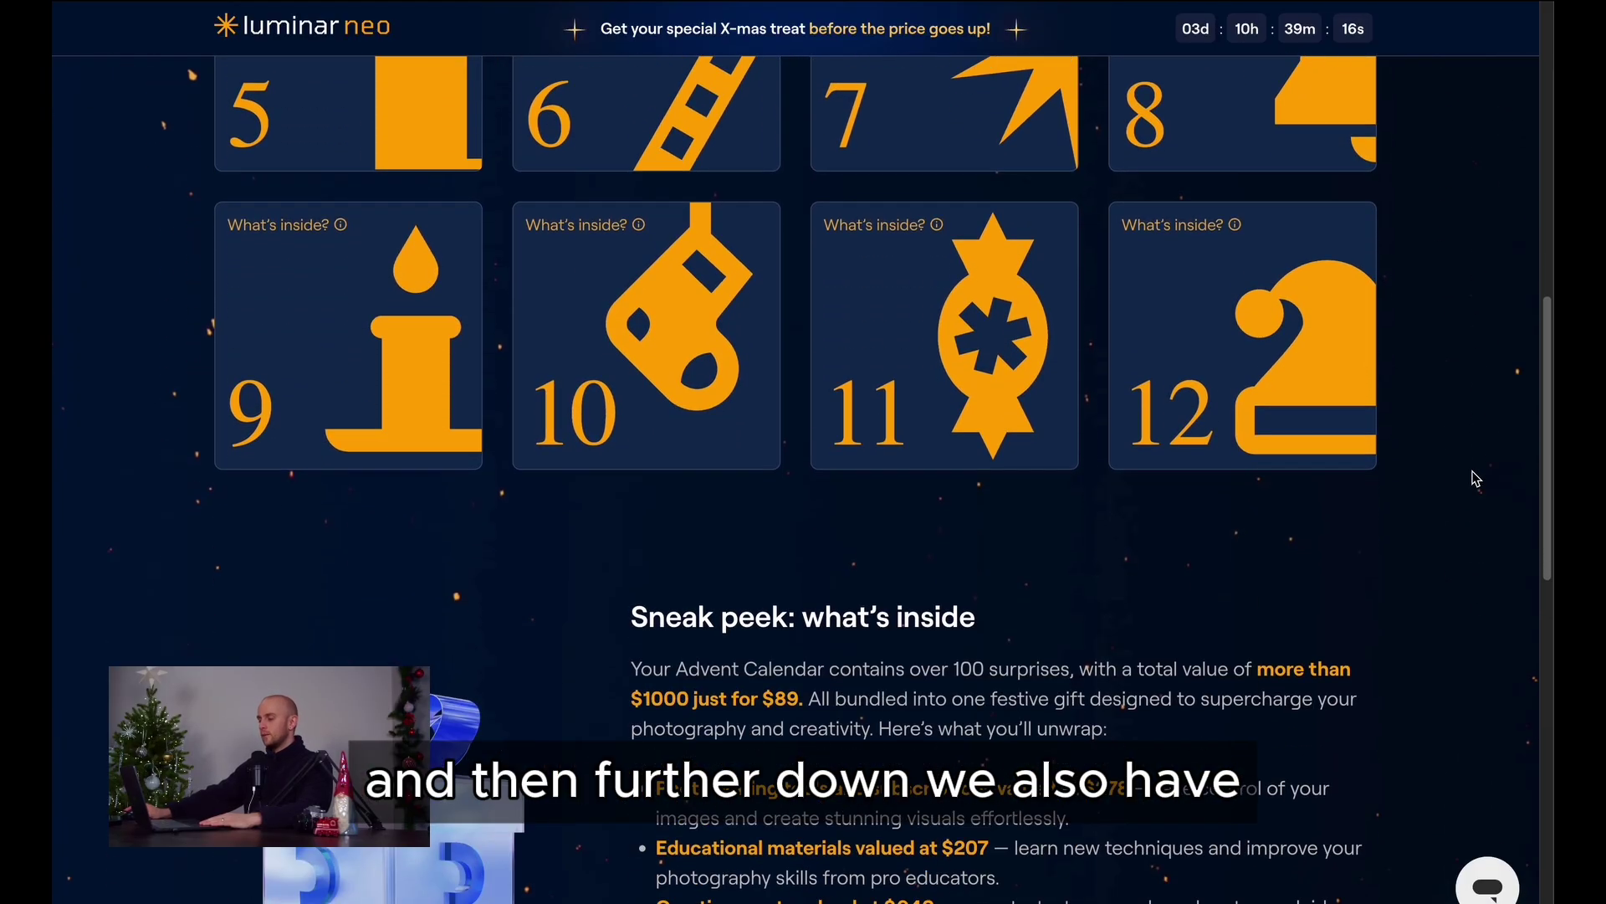
{"action": "scroll", "coordinate": [1473, 481], "scroll_direction": "down", "scroll_amount": 1}
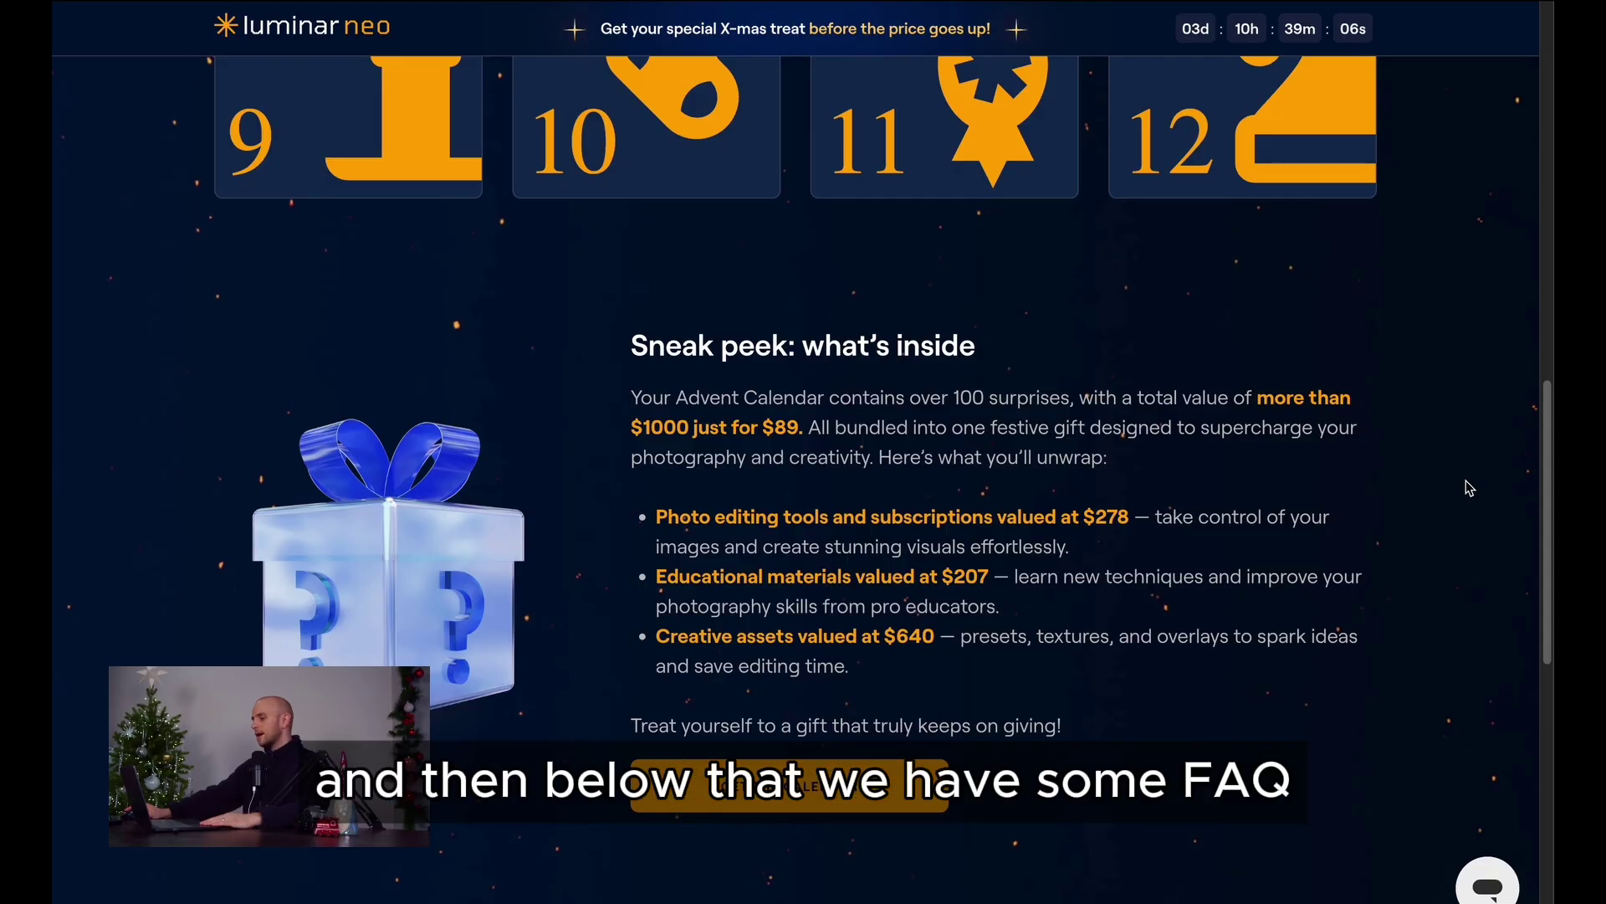
{"action": "scroll", "coordinate": [1470, 488], "scroll_direction": "down", "scroll_amount": 8}
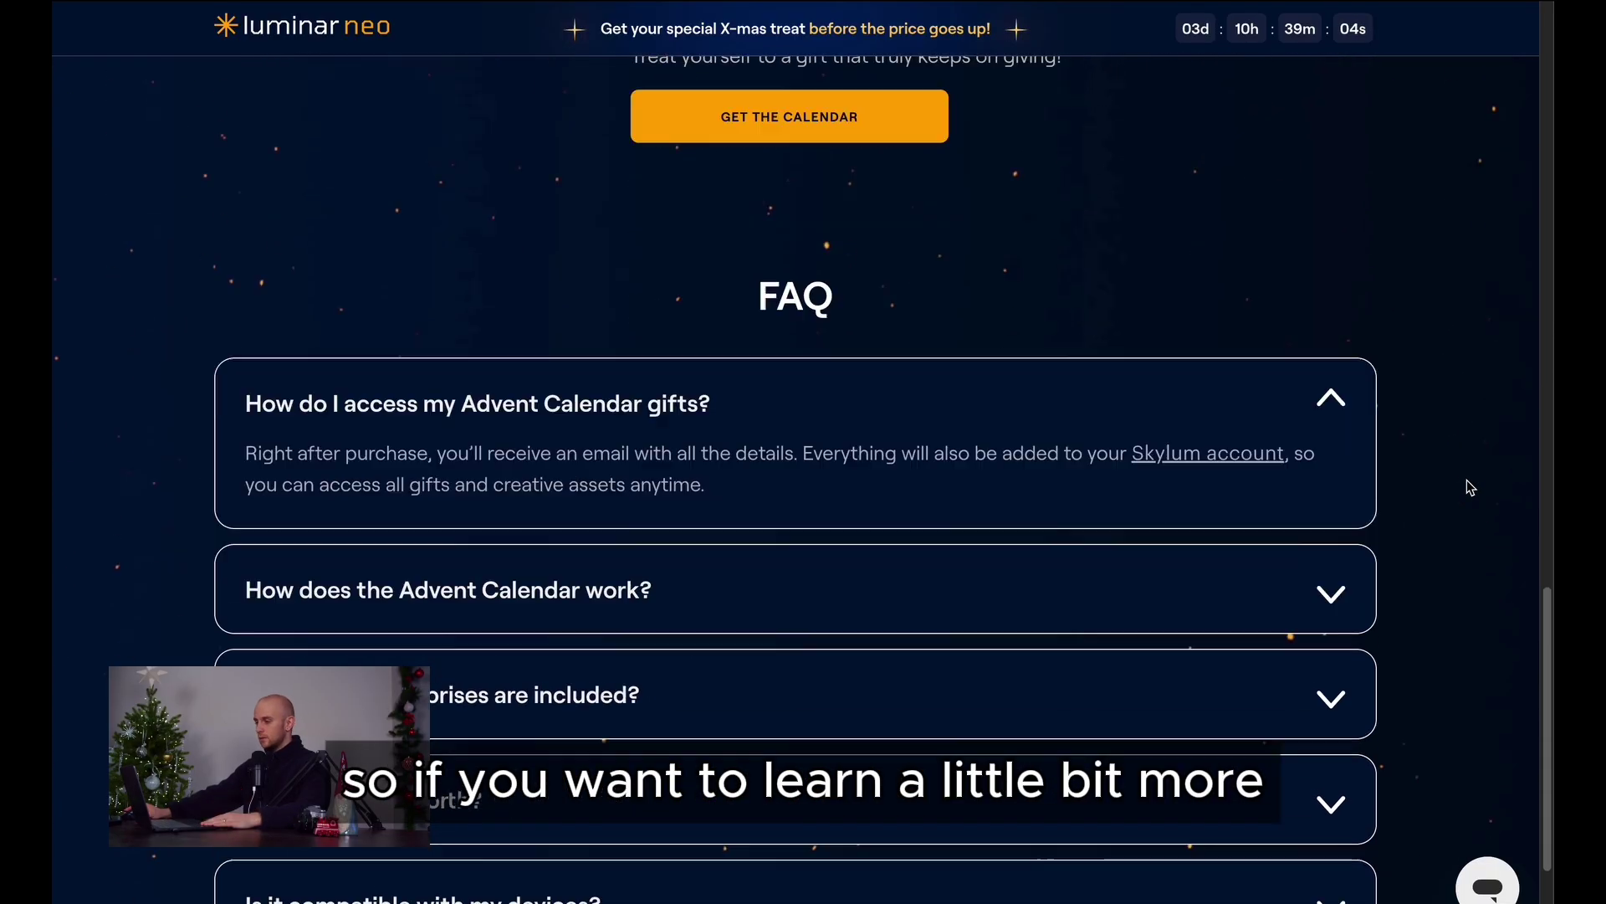
{"action": "scroll", "coordinate": [1470, 488], "scroll_direction": "down", "scroll_amount": 2}
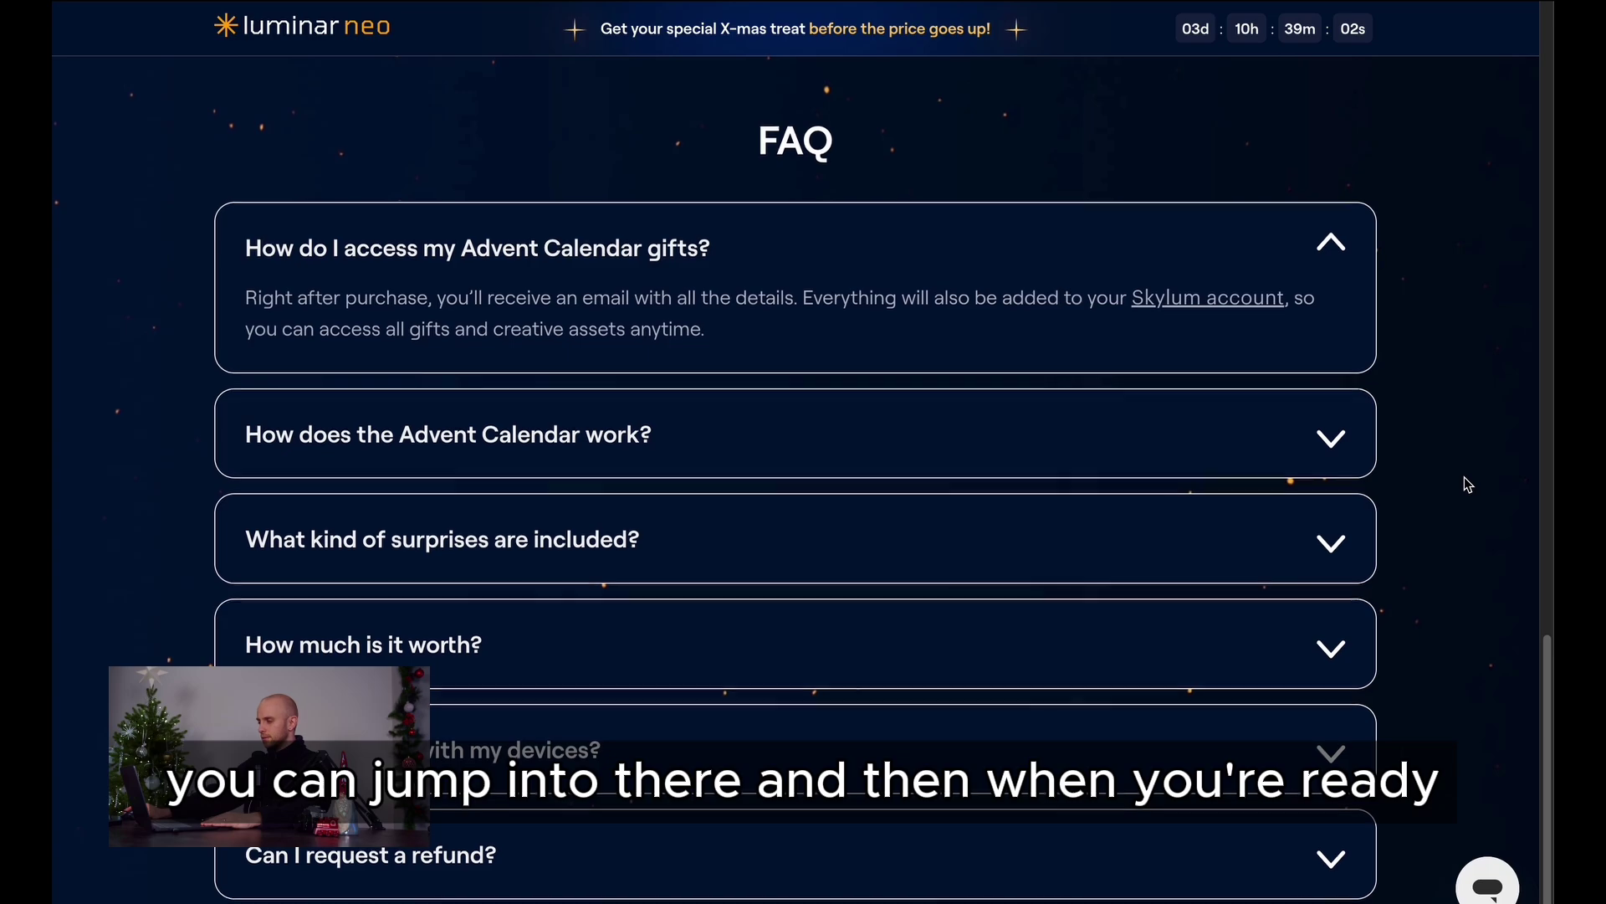
{"action": "scroll", "coordinate": [1465, 477], "scroll_direction": "up", "scroll_amount": 20}
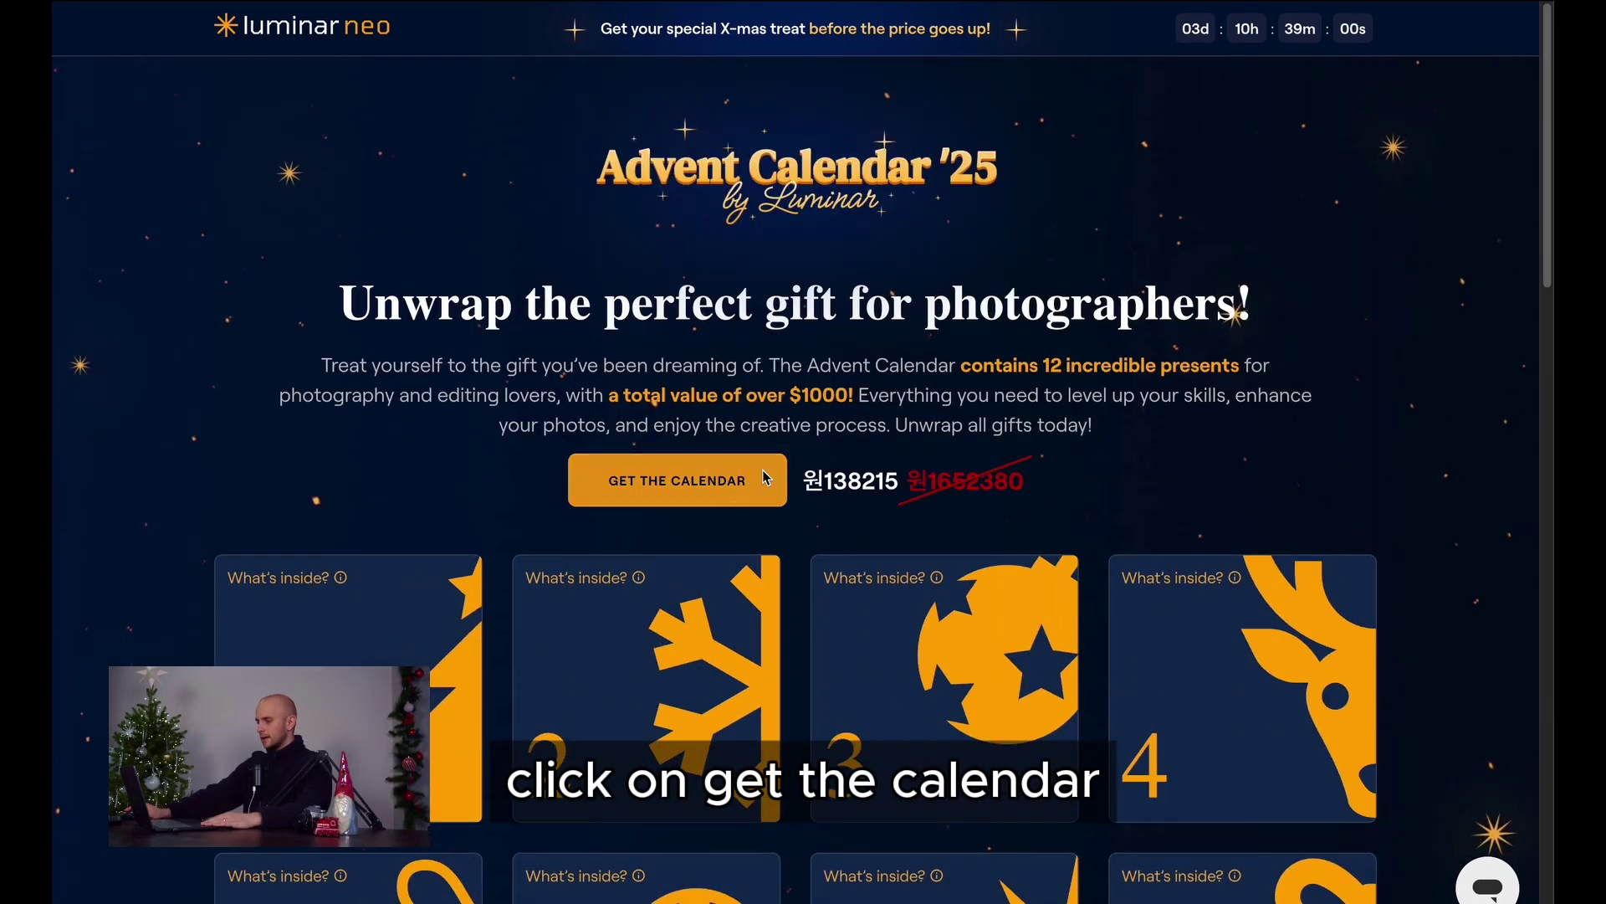
- Get the Advent Calendar and flip door 1 to reveal the X-Membership 1-Year Free Subscription
{"action": "left_click", "coordinate": [731, 483]}
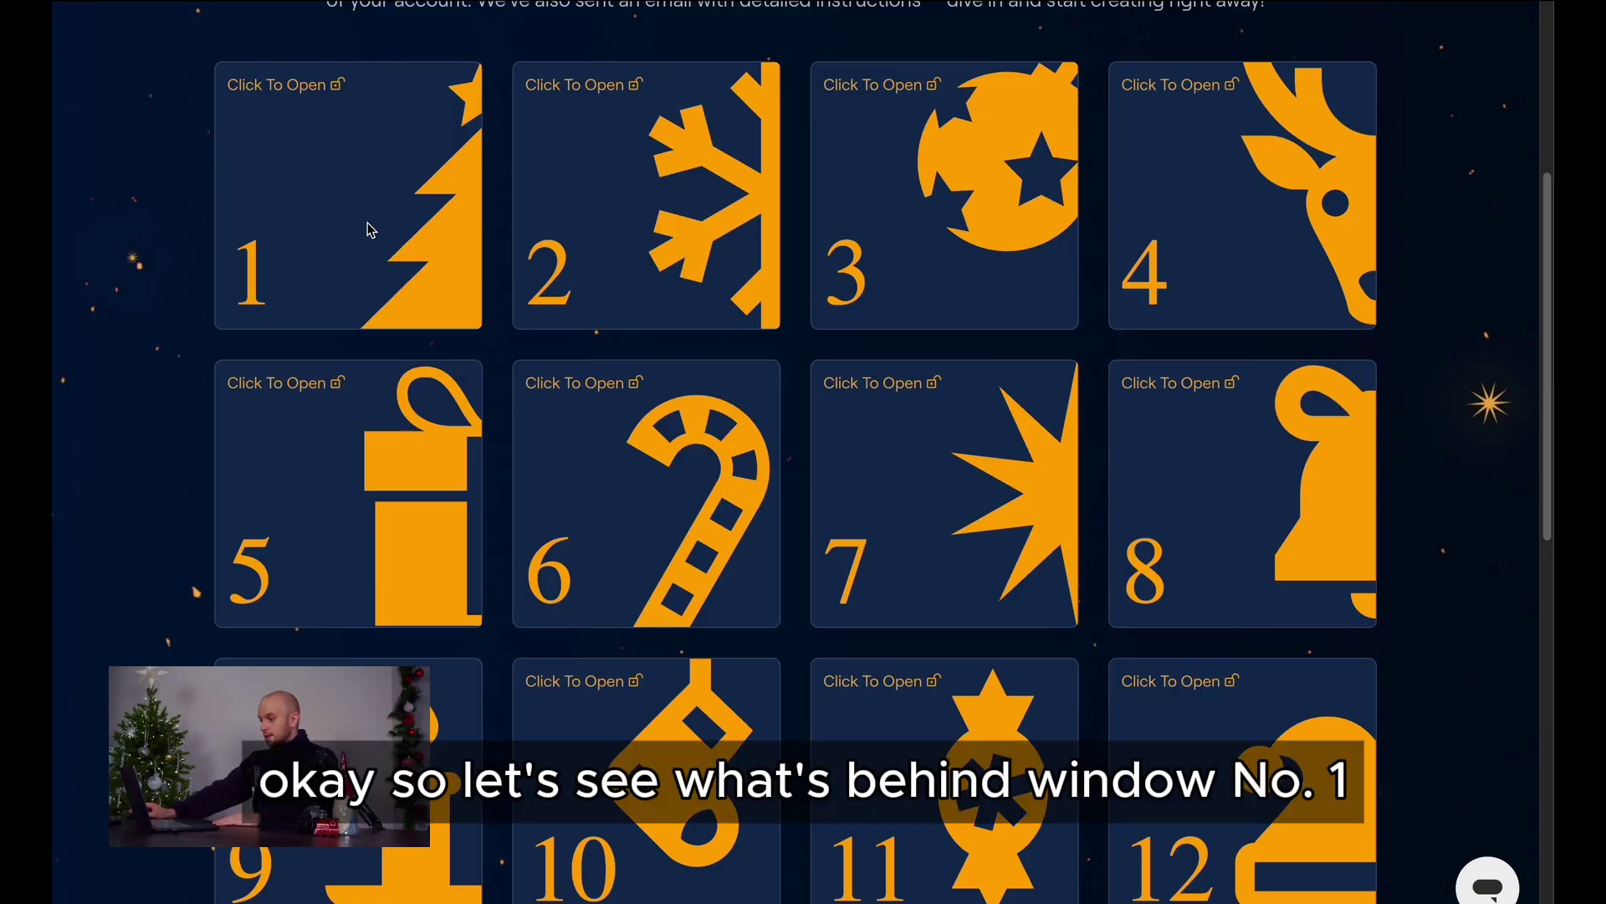
{"action": "left_click", "coordinate": [365, 231]}
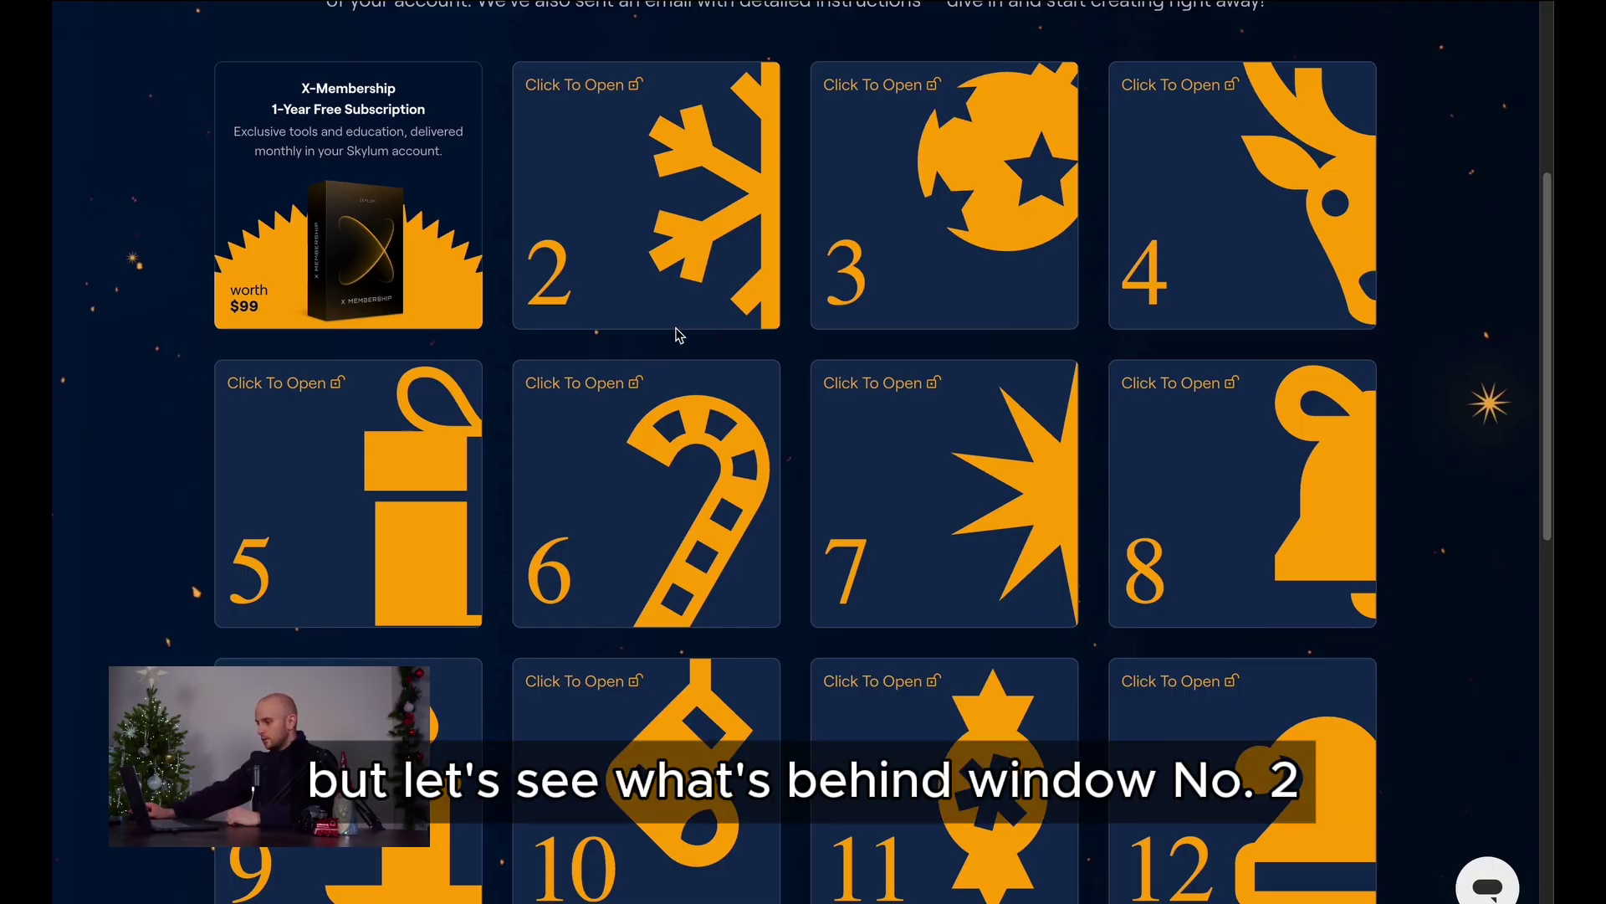
- Flip open calendar doors 2, 5, 6, 8, 11 and 9 to reveal their gifts
{"action": "left_click", "coordinate": [761, 298]}
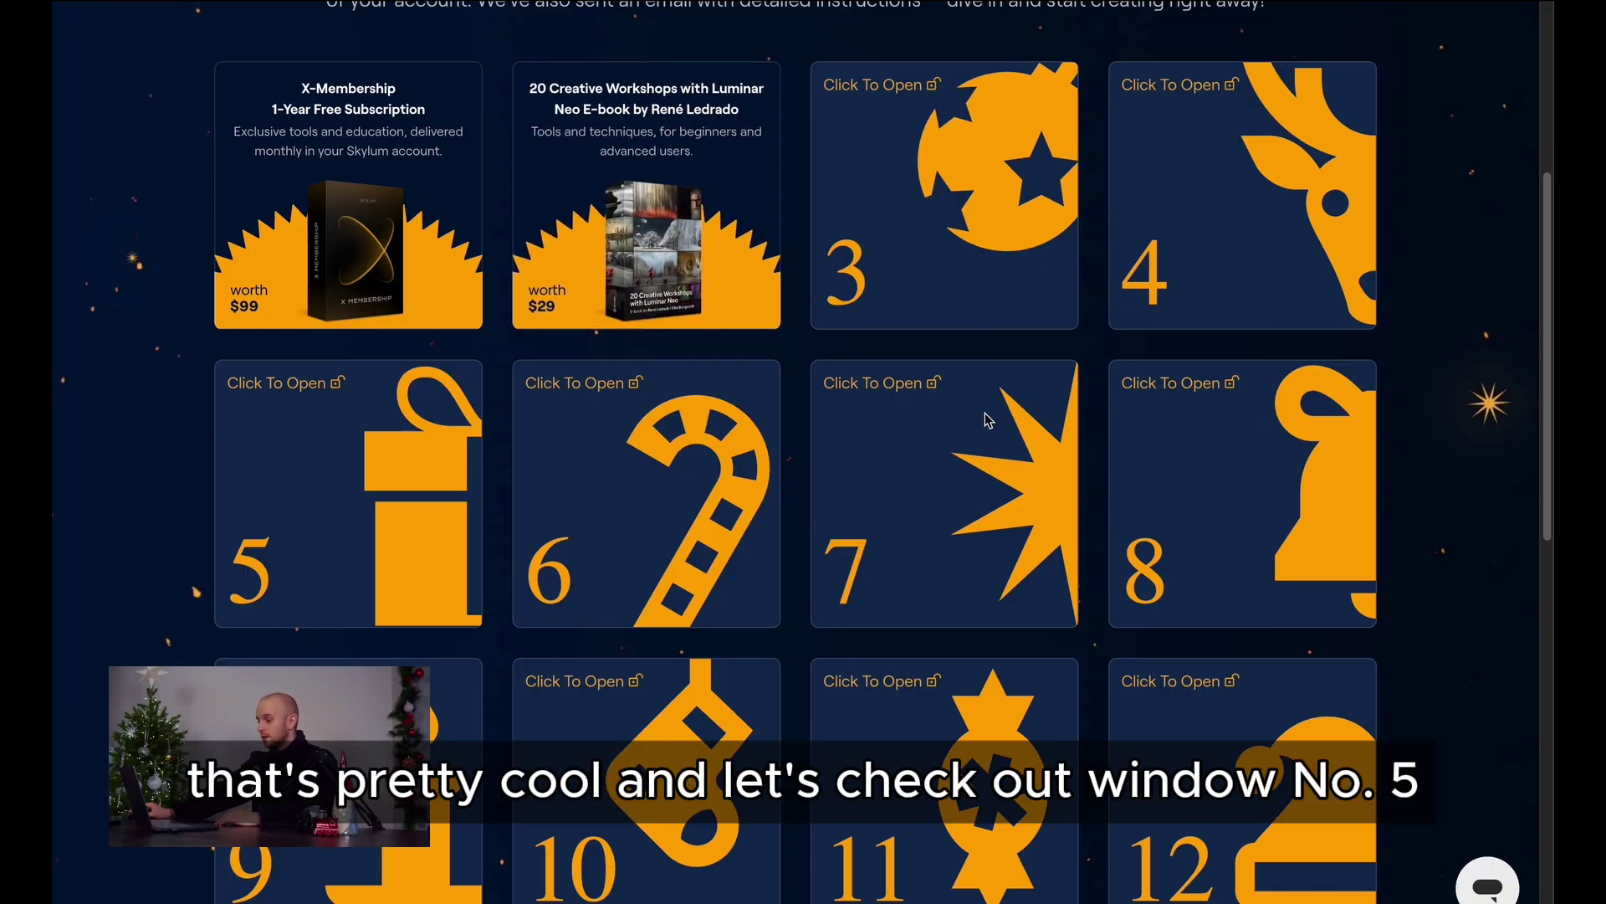
{"action": "left_click", "coordinate": [478, 568]}
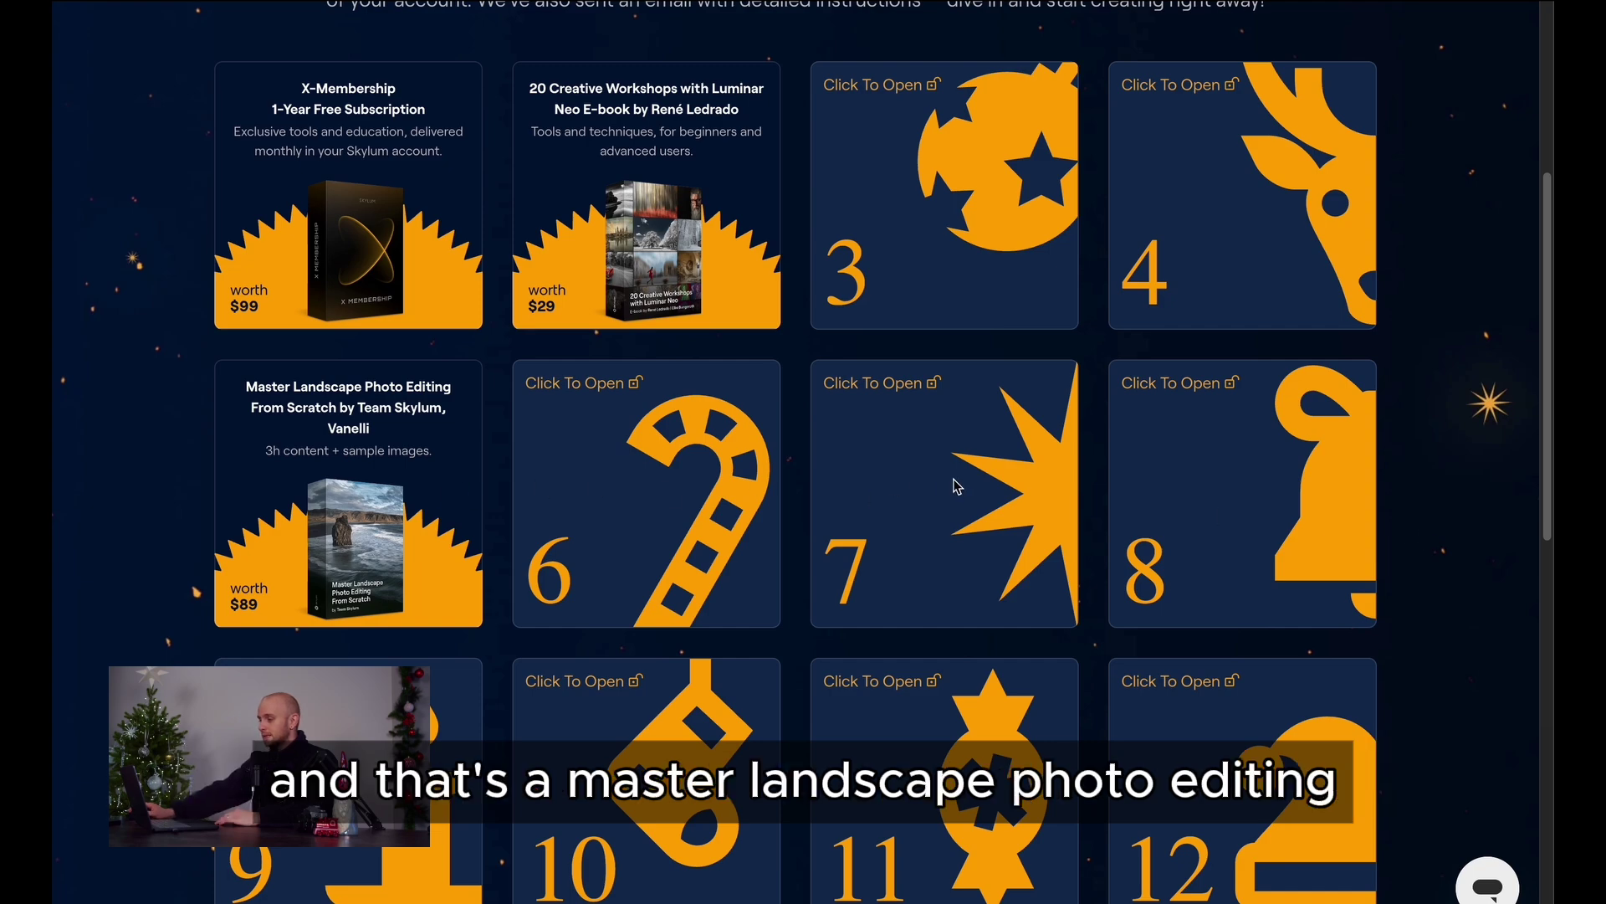
{"action": "left_click", "coordinate": [764, 491]}
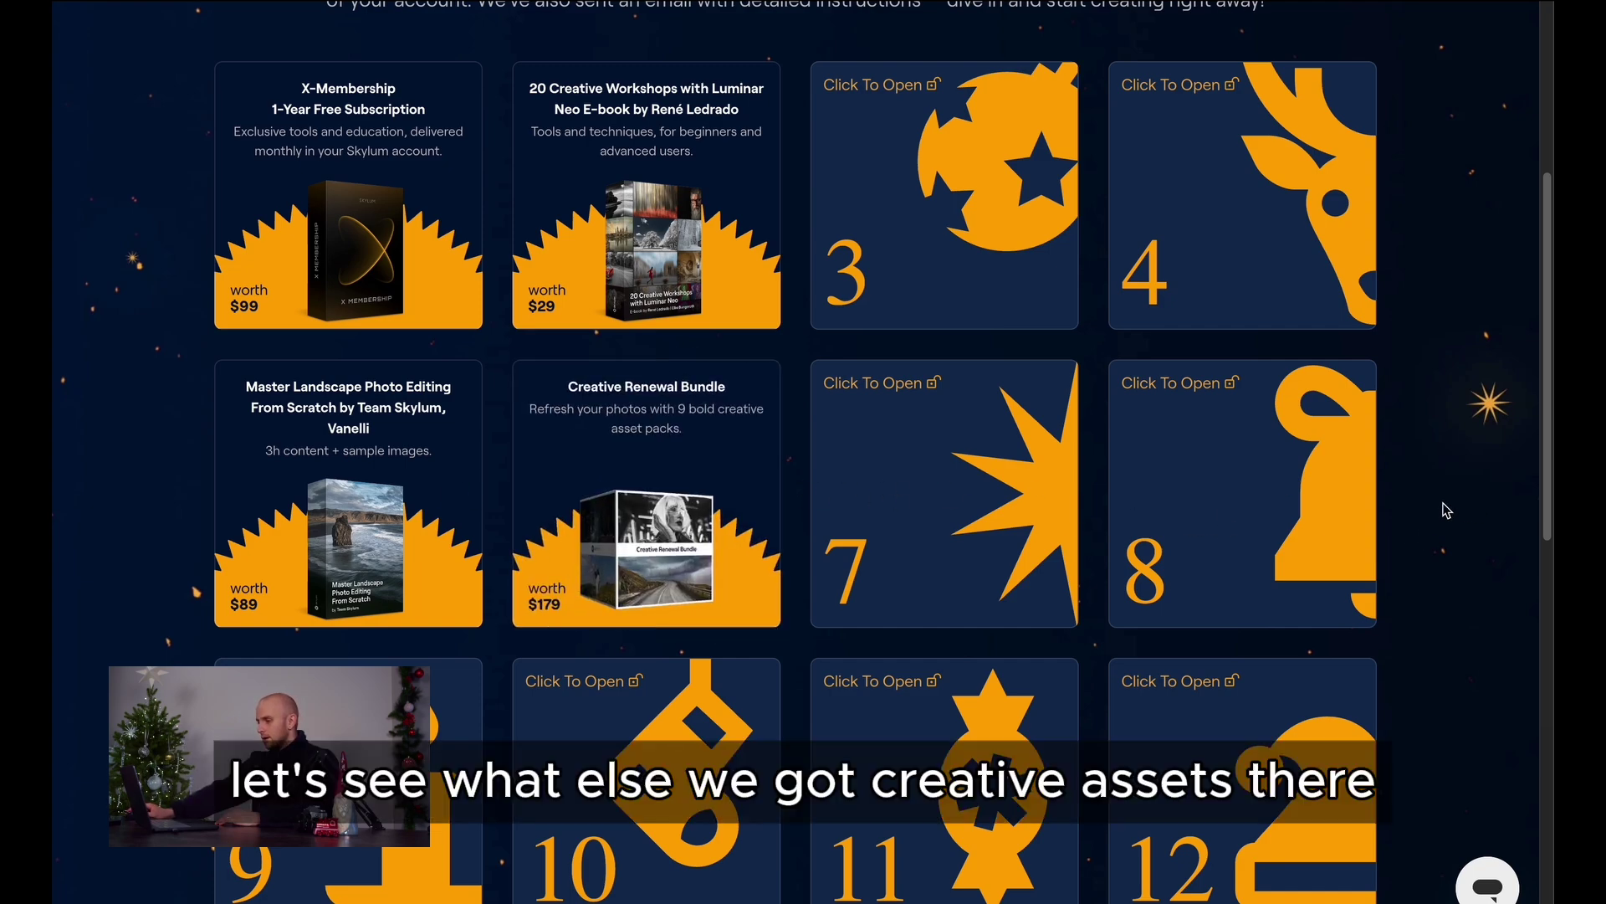
{"action": "left_click", "coordinate": [1327, 493]}
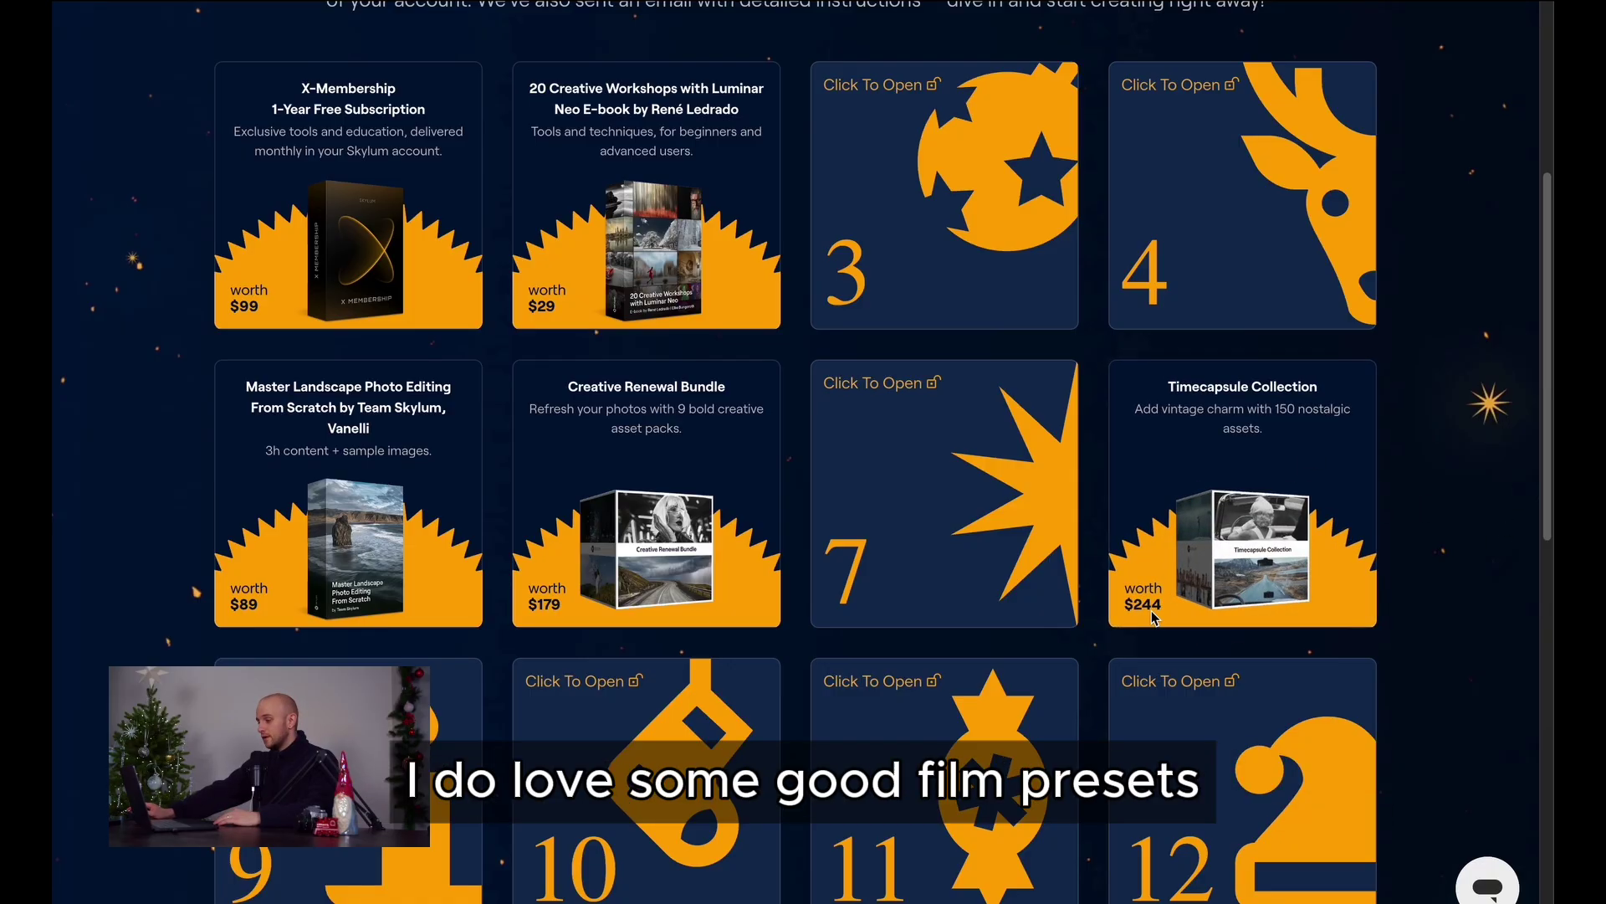
{"action": "left_click", "coordinate": [1015, 757]}
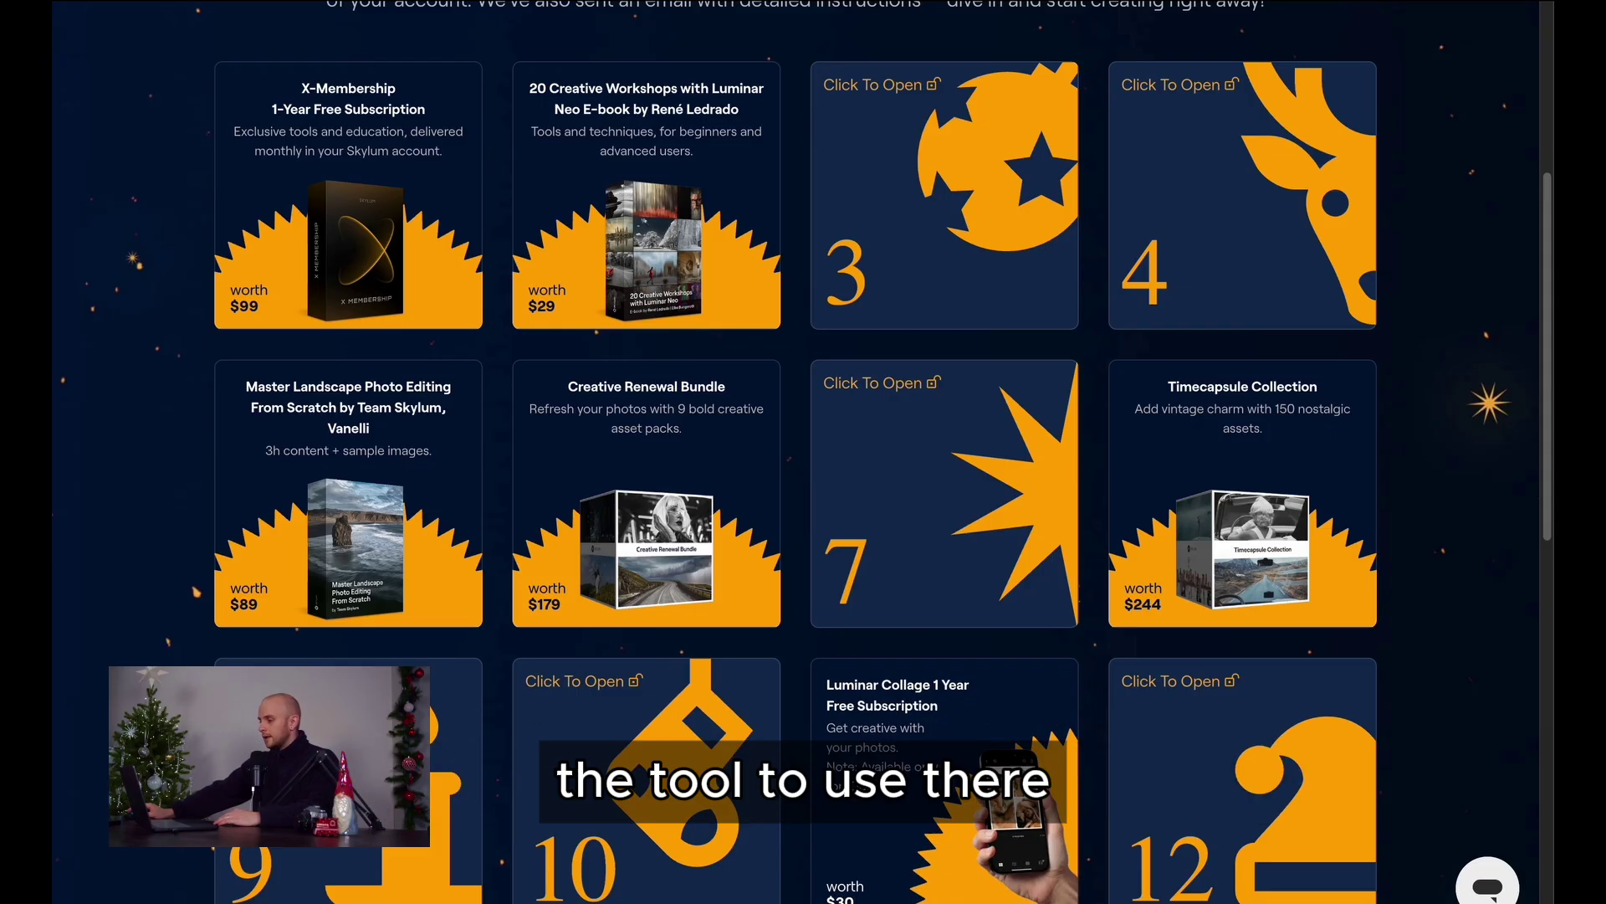
{"action": "left_click", "coordinate": [458, 753]}
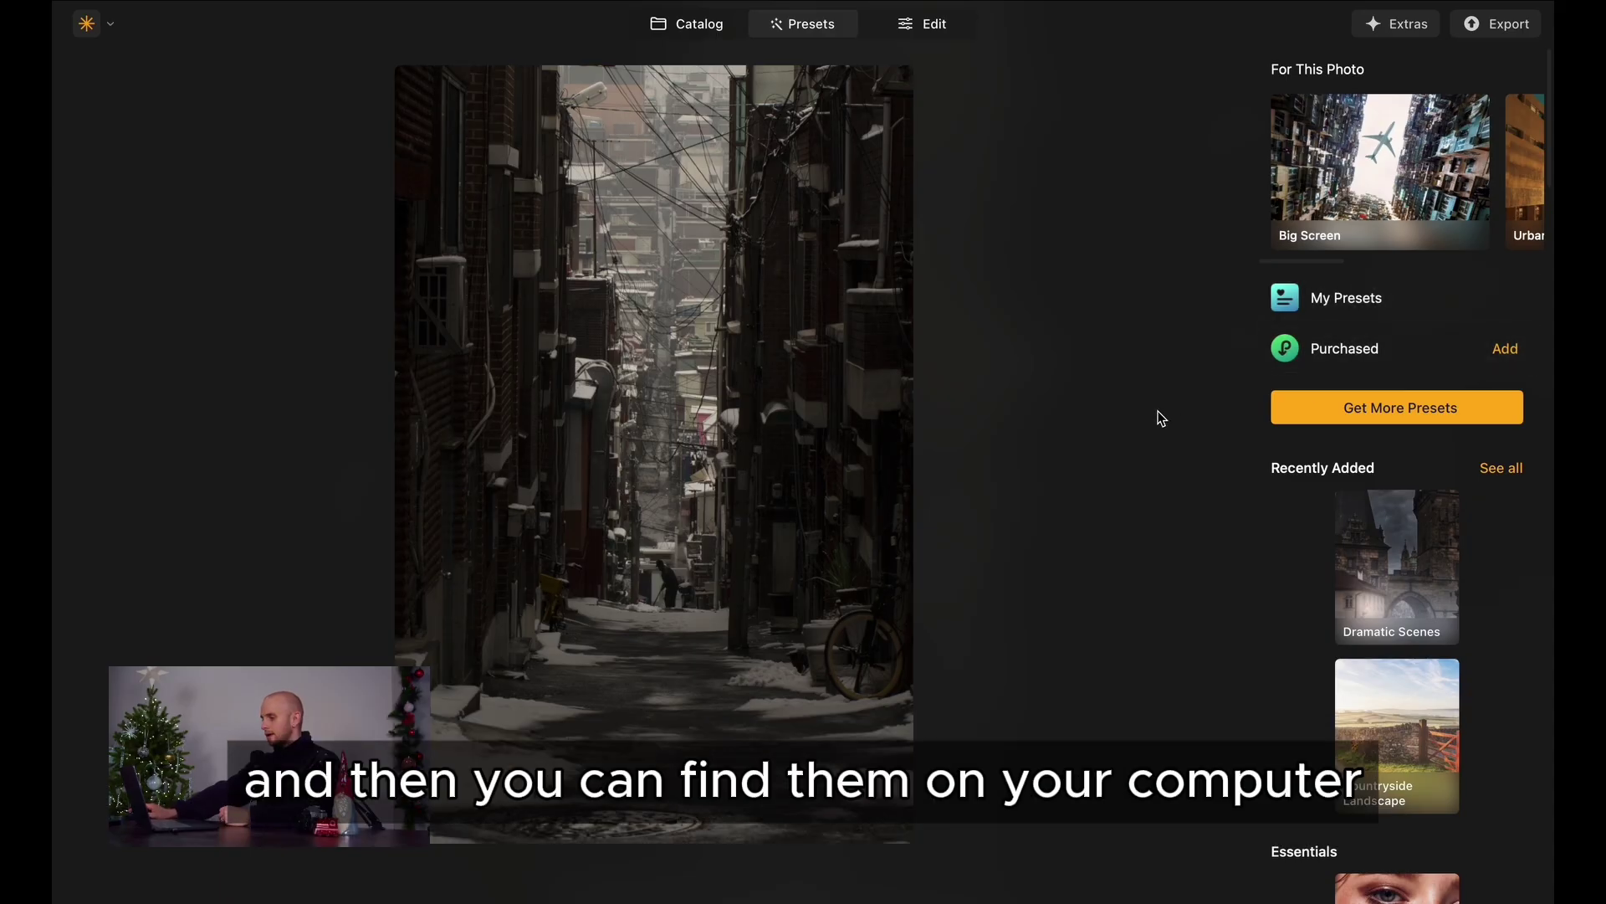
- Apply the Sunkissed preset from the Cinematic Effects collection at 100 to the alley photo
{"action": "left_click", "coordinate": [1502, 468]}
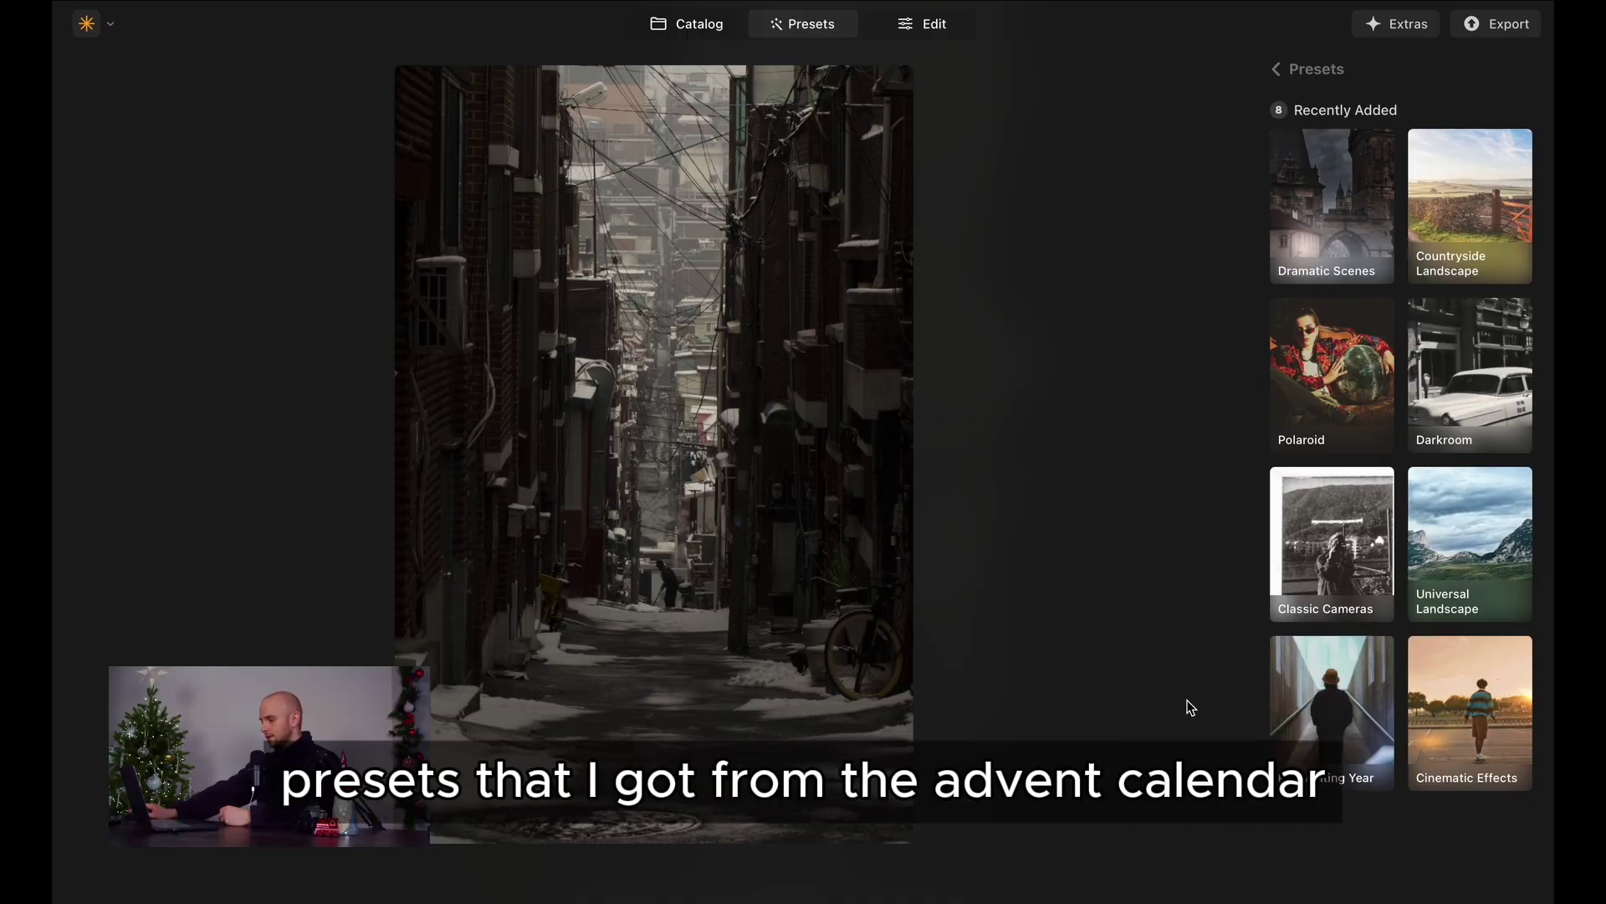
{"action": "left_click", "coordinate": [1479, 707]}
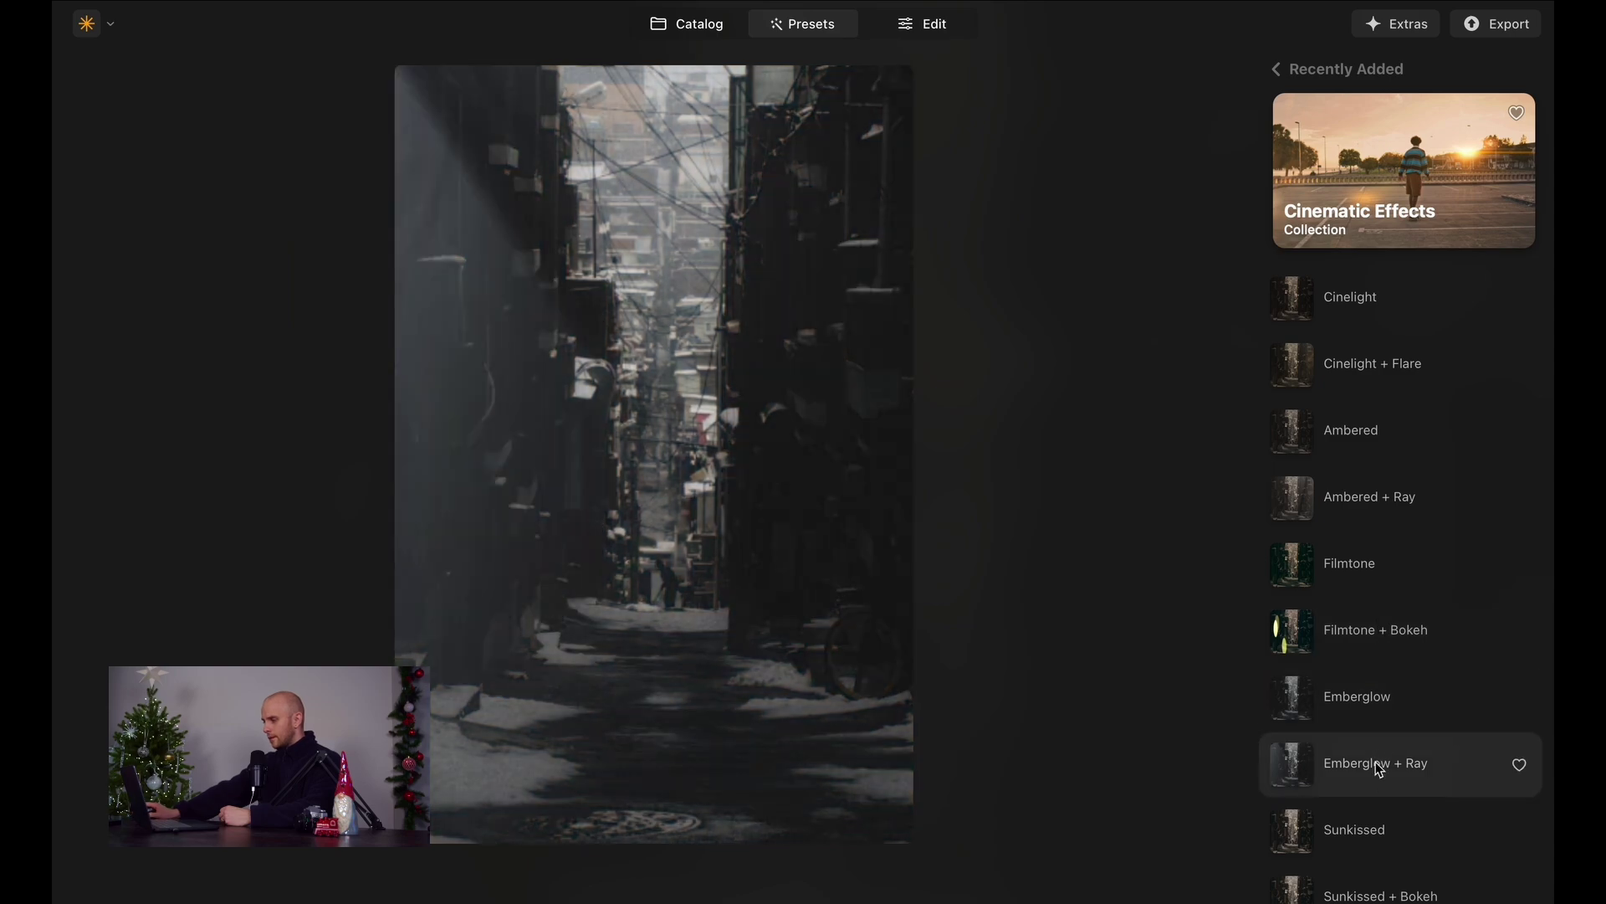
{"action": "left_click", "coordinate": [1383, 844]}
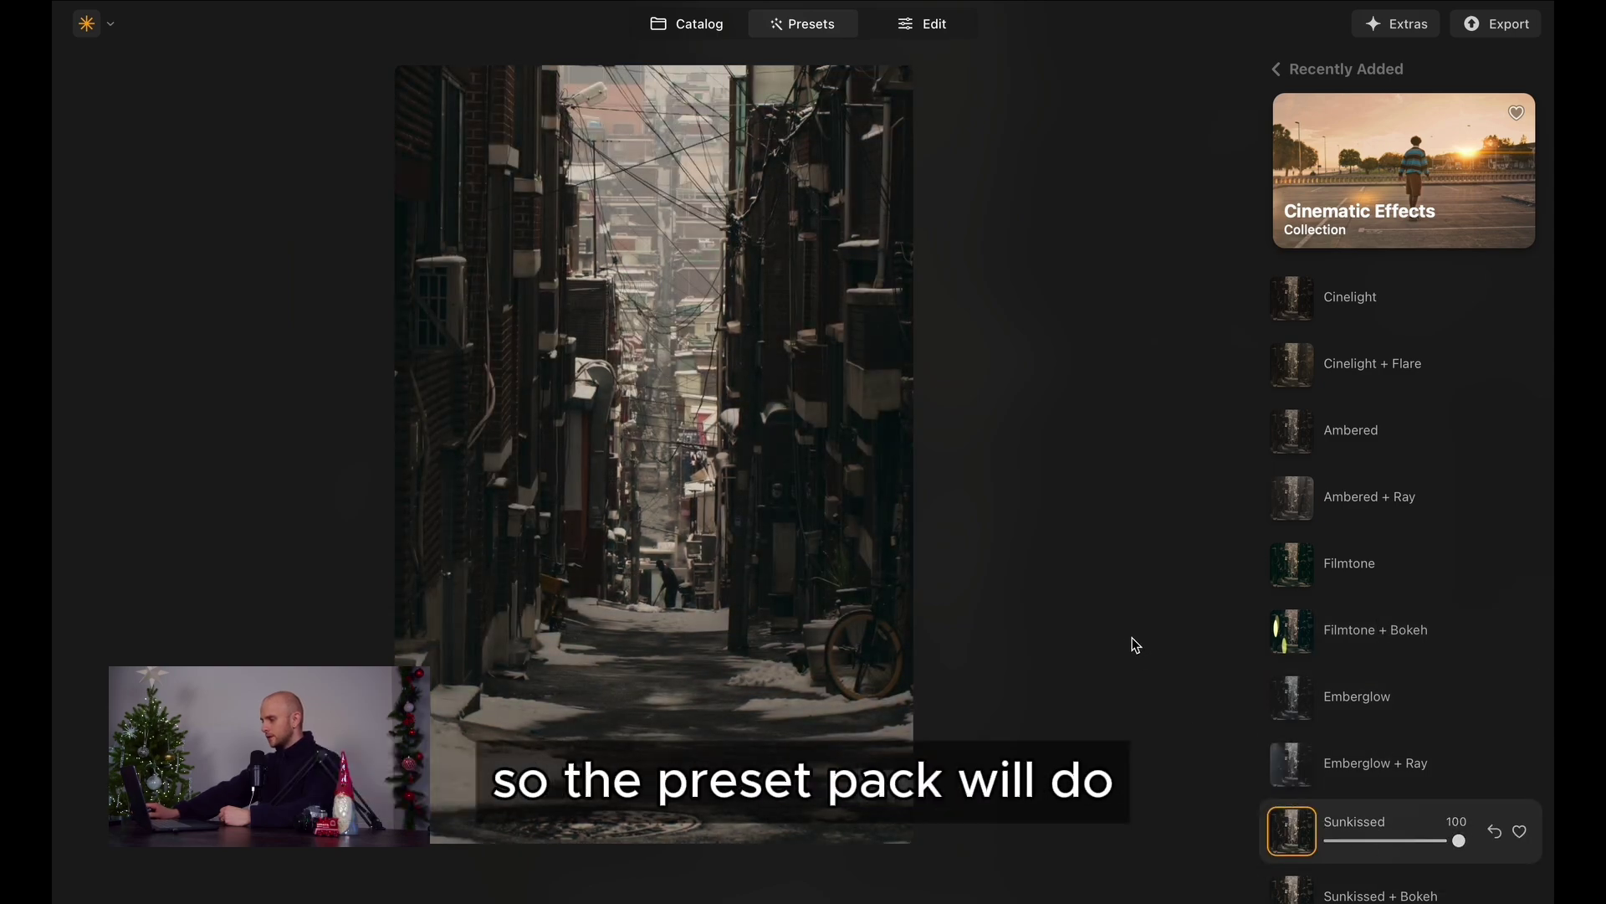
- Add Supercontrast with Highlights Contrast 48 and Highlights Balance -37
{"action": "left_click", "coordinate": [935, 25]}
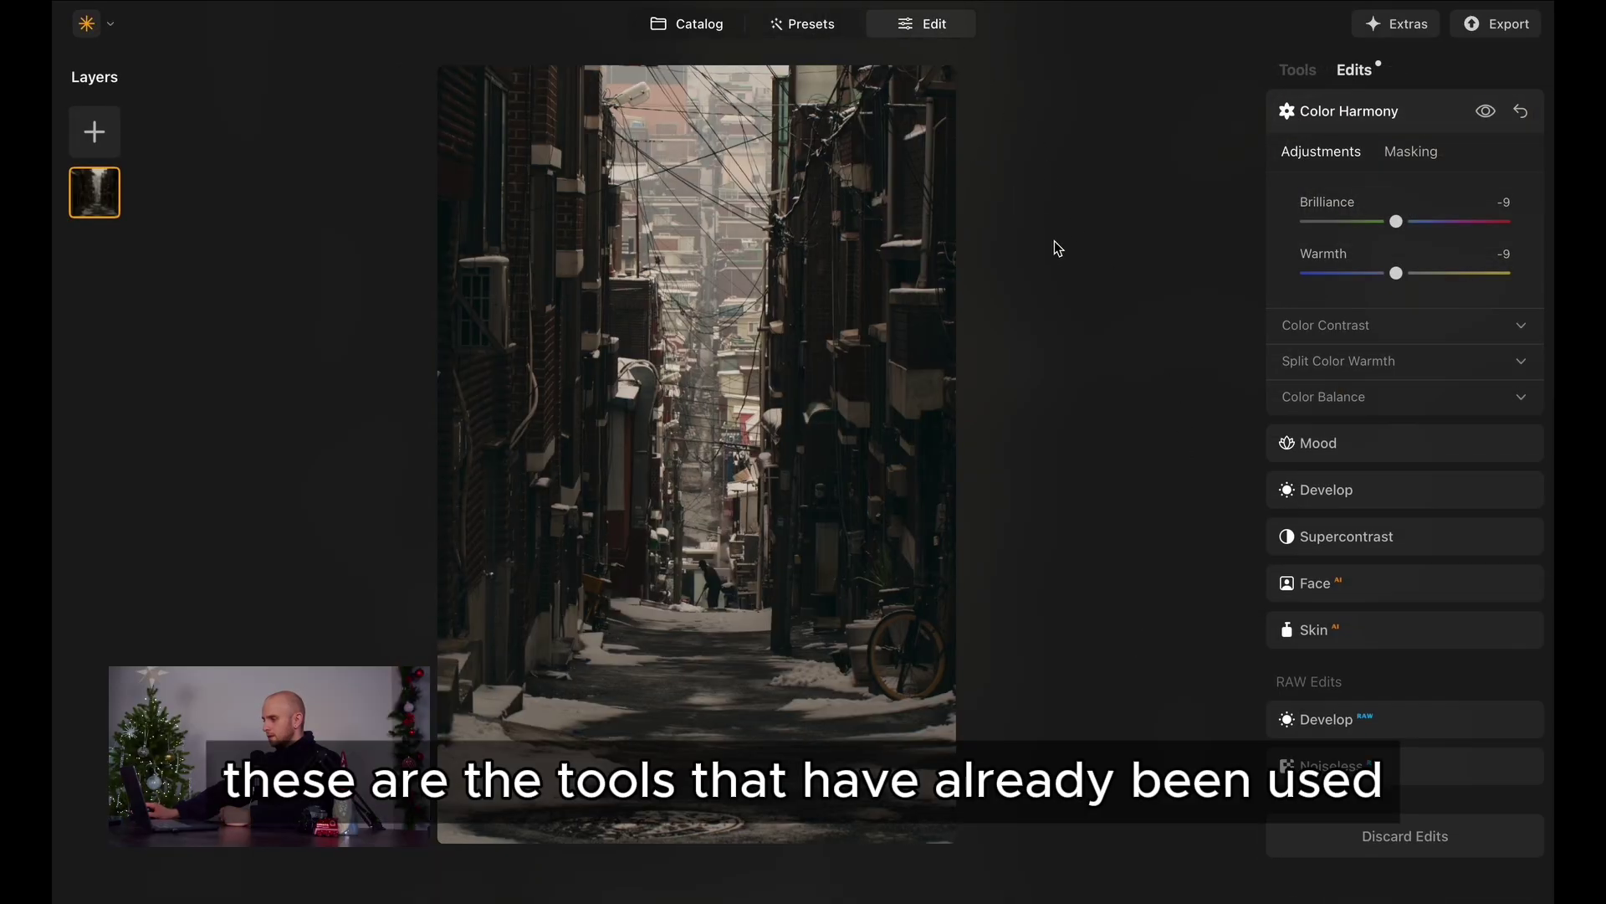
{"action": "left_click", "coordinate": [1297, 70]}
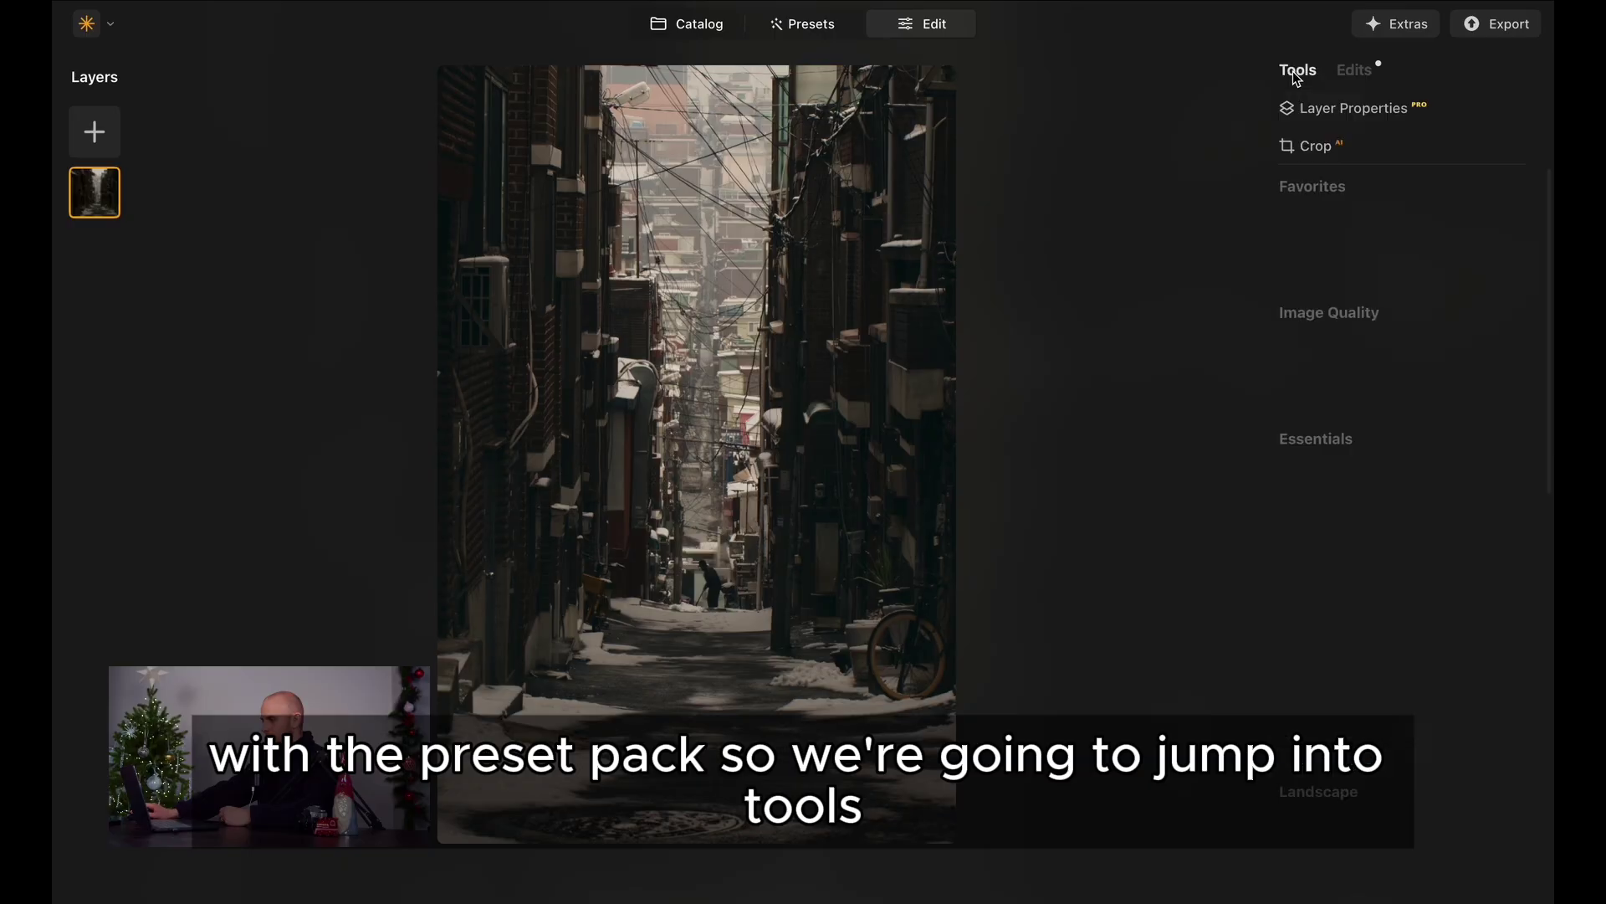
{"action": "scroll", "coordinate": [1361, 694], "scroll_direction": "down", "scroll_amount": 15}
{"action": "left_click", "coordinate": [1372, 793]}
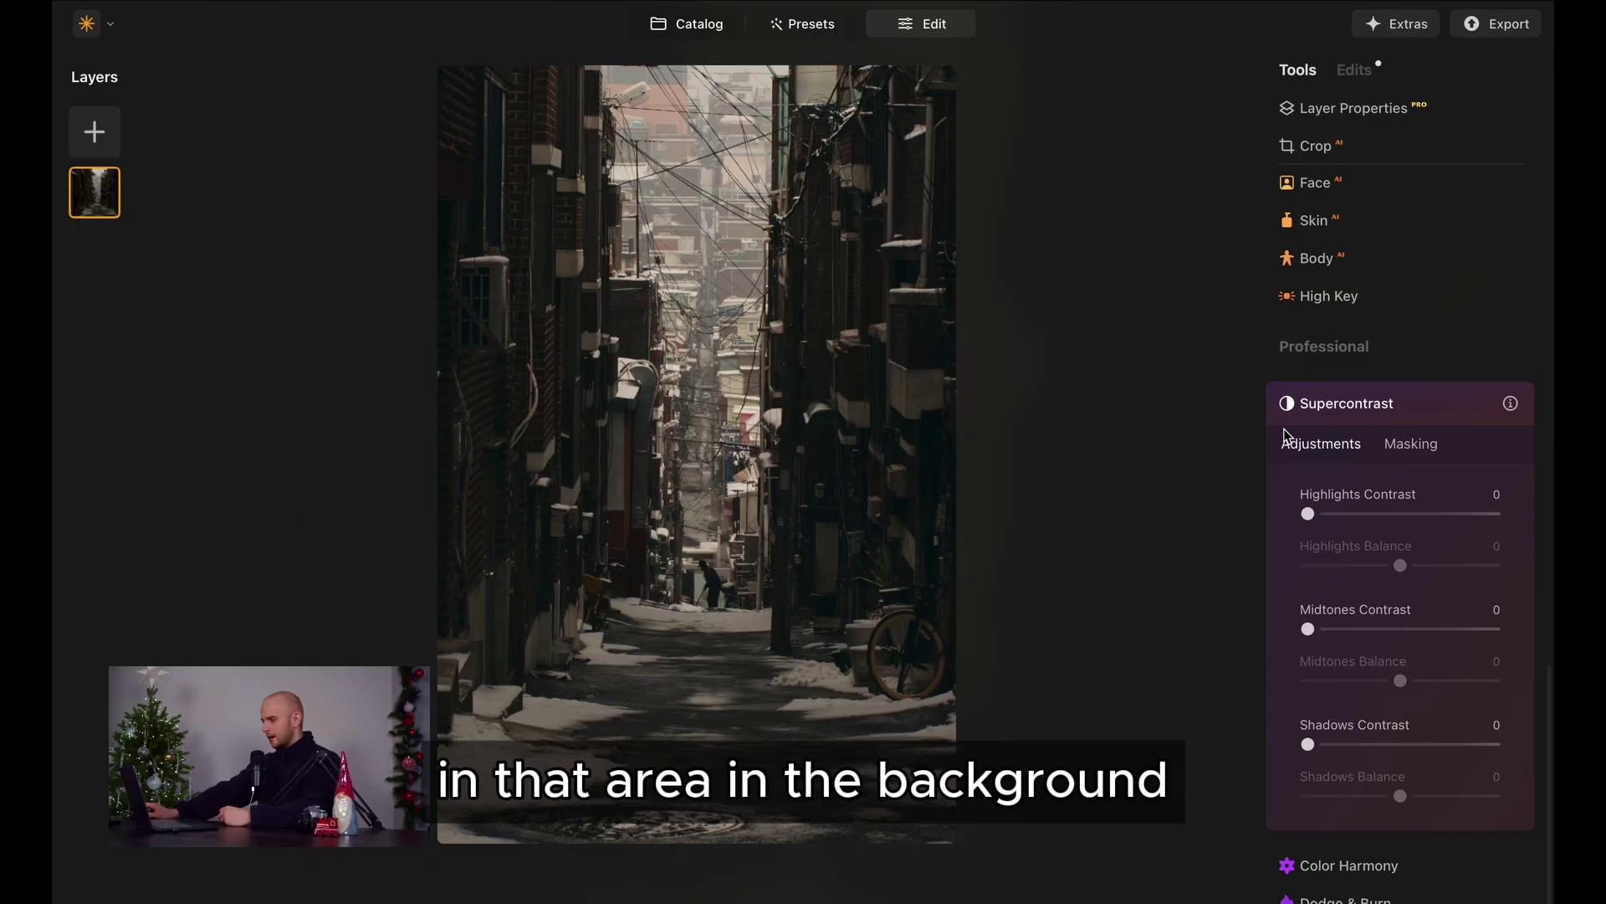
{"action": "left_click", "coordinate": [1397, 513]}
{"action": "left_click_drag", "start_coordinate": [1442, 567], "coordinate": [1365, 565]}
{"action": "left_click", "coordinate": [1368, 629]}
- Set Midtones Contrast 20, Midtones Balance 100, Shadows Contrast 35 and Shadows Balance 13
{"action": "left_click_drag", "start_coordinate": [1400, 680], "coordinate": [1498, 687]}
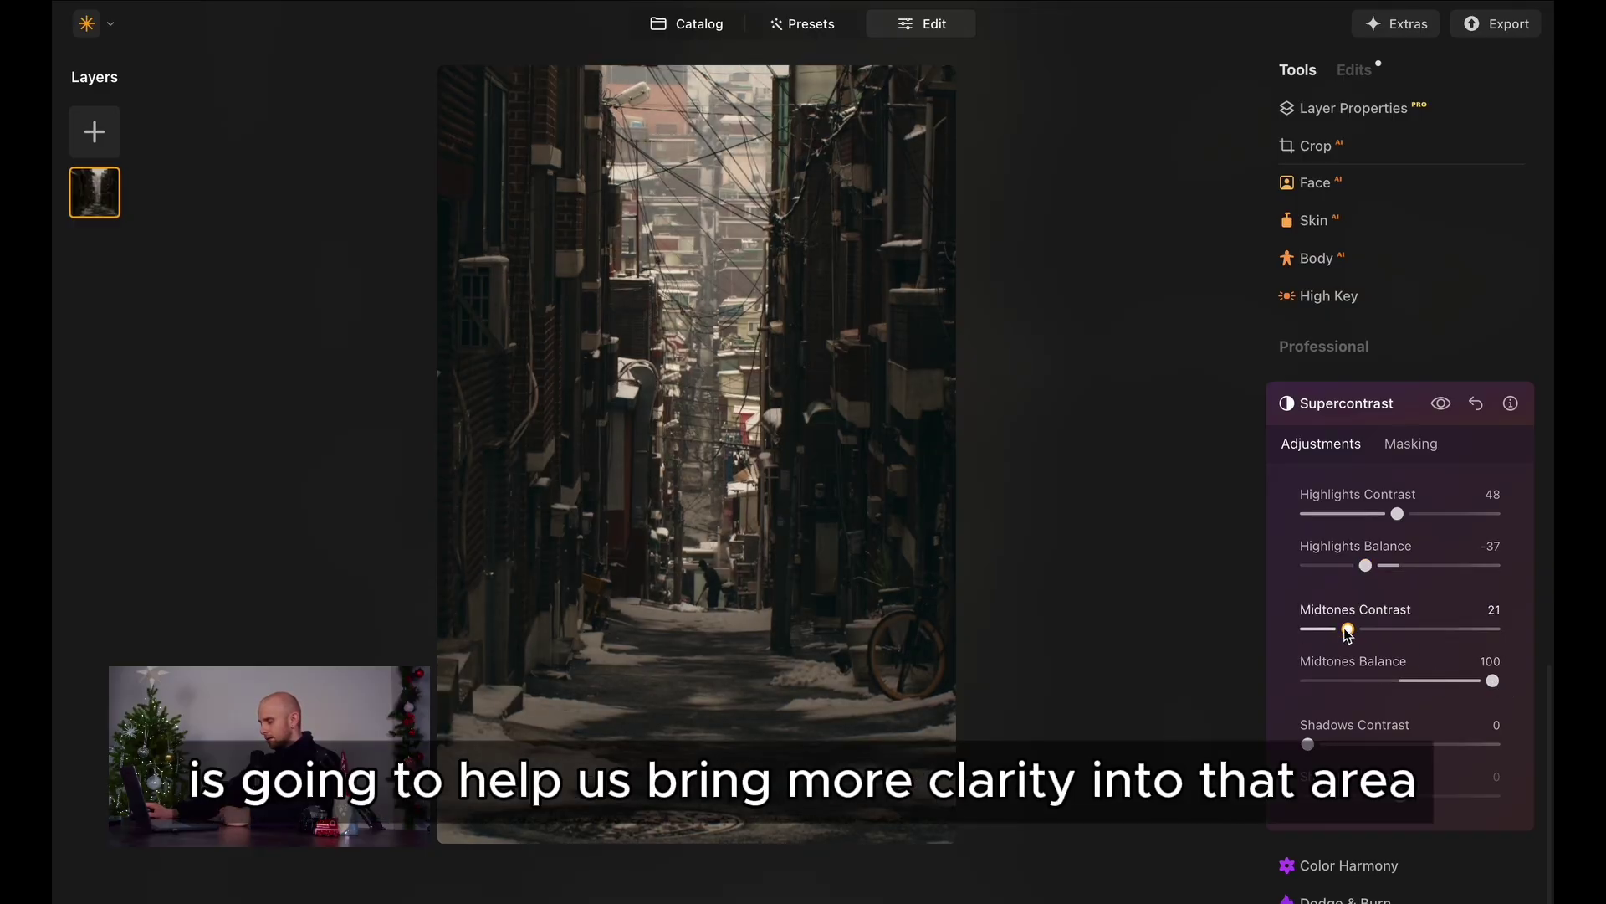
{"action": "left_click_drag", "start_coordinate": [1370, 637], "coordinate": [1345, 632]}
{"action": "left_click", "coordinate": [1372, 744]}
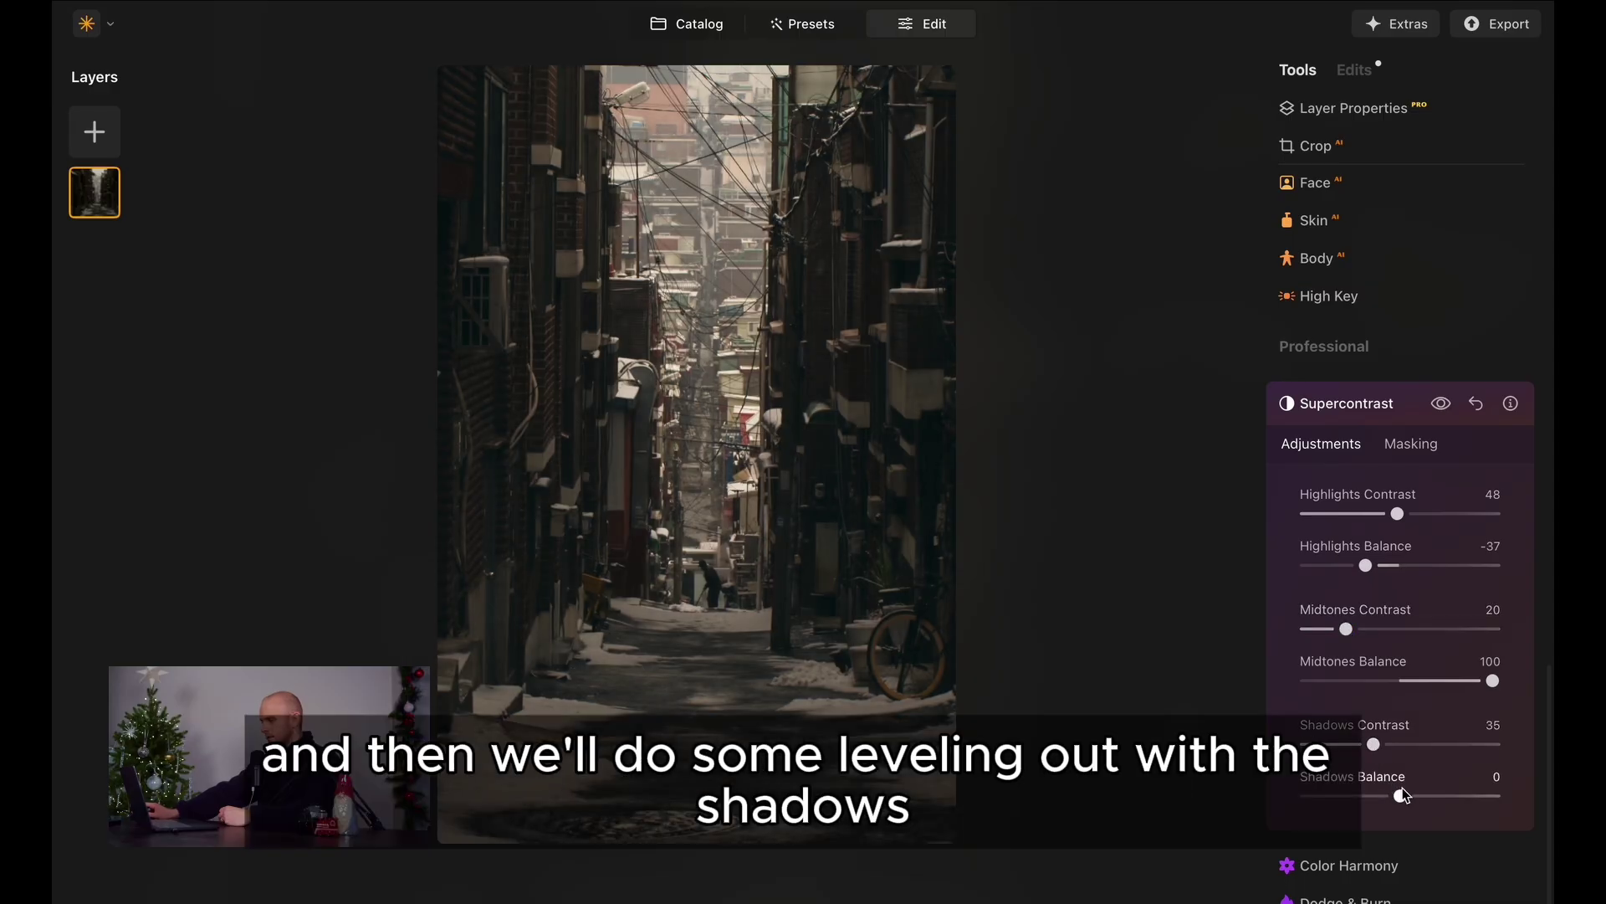
{"action": "left_click_drag", "start_coordinate": [1408, 793], "coordinate": [1421, 795]}
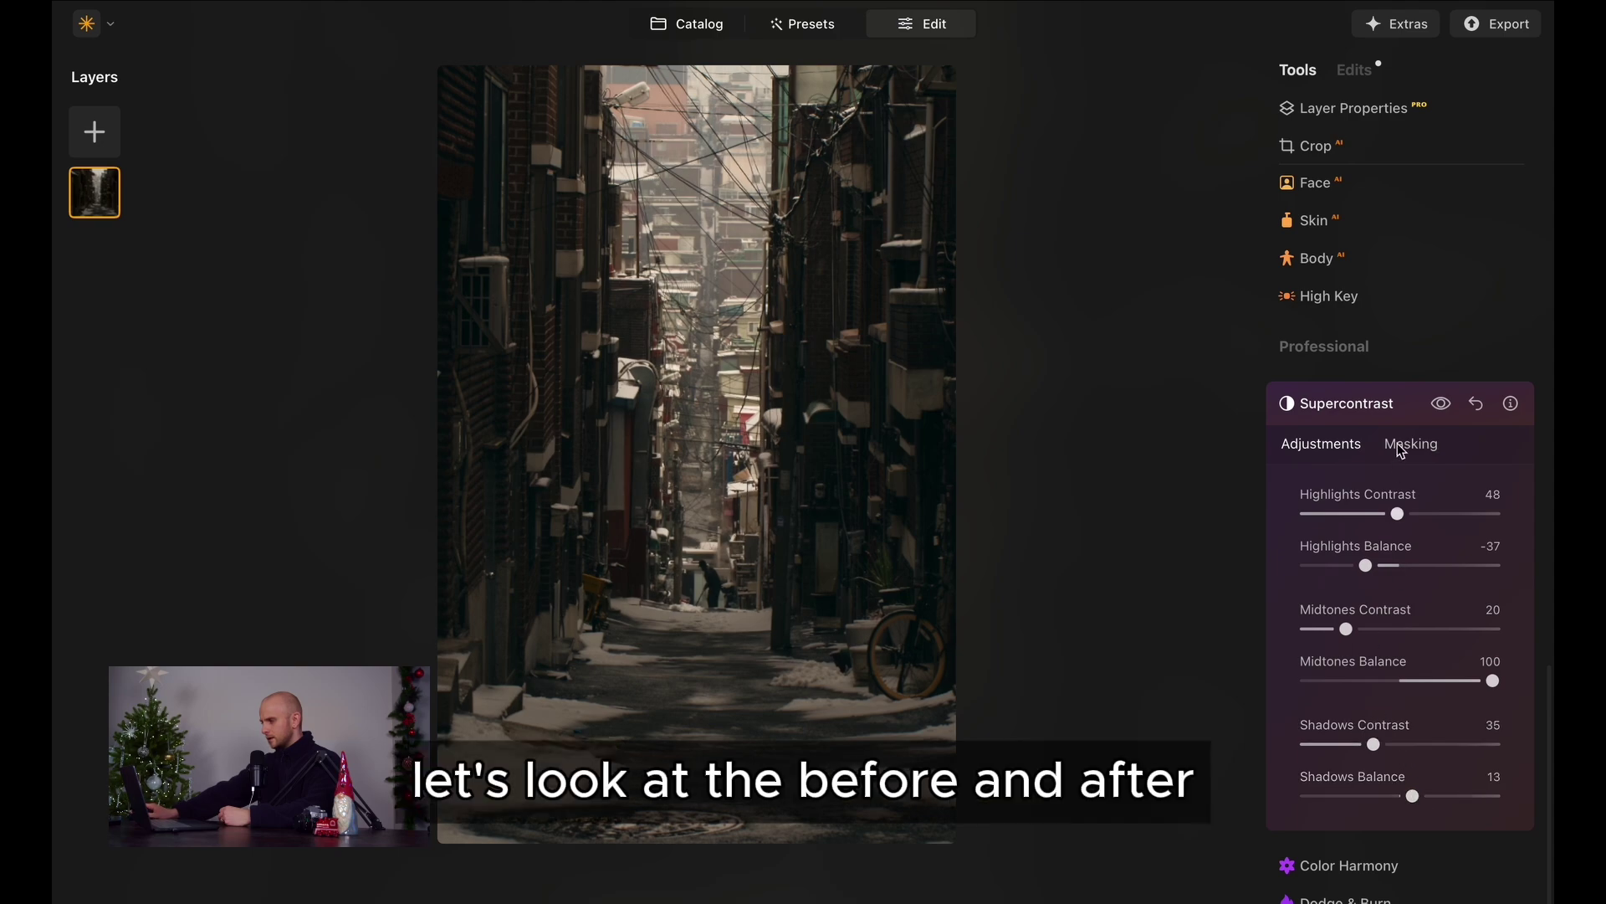
- Toggle Supercontrast off and on to compare the alley photo with and without it
{"action": "left_click", "coordinate": [1442, 405]}
{"action": "left_click", "coordinate": [1441, 405]}
{"action": "left_click", "coordinate": [1442, 405]}
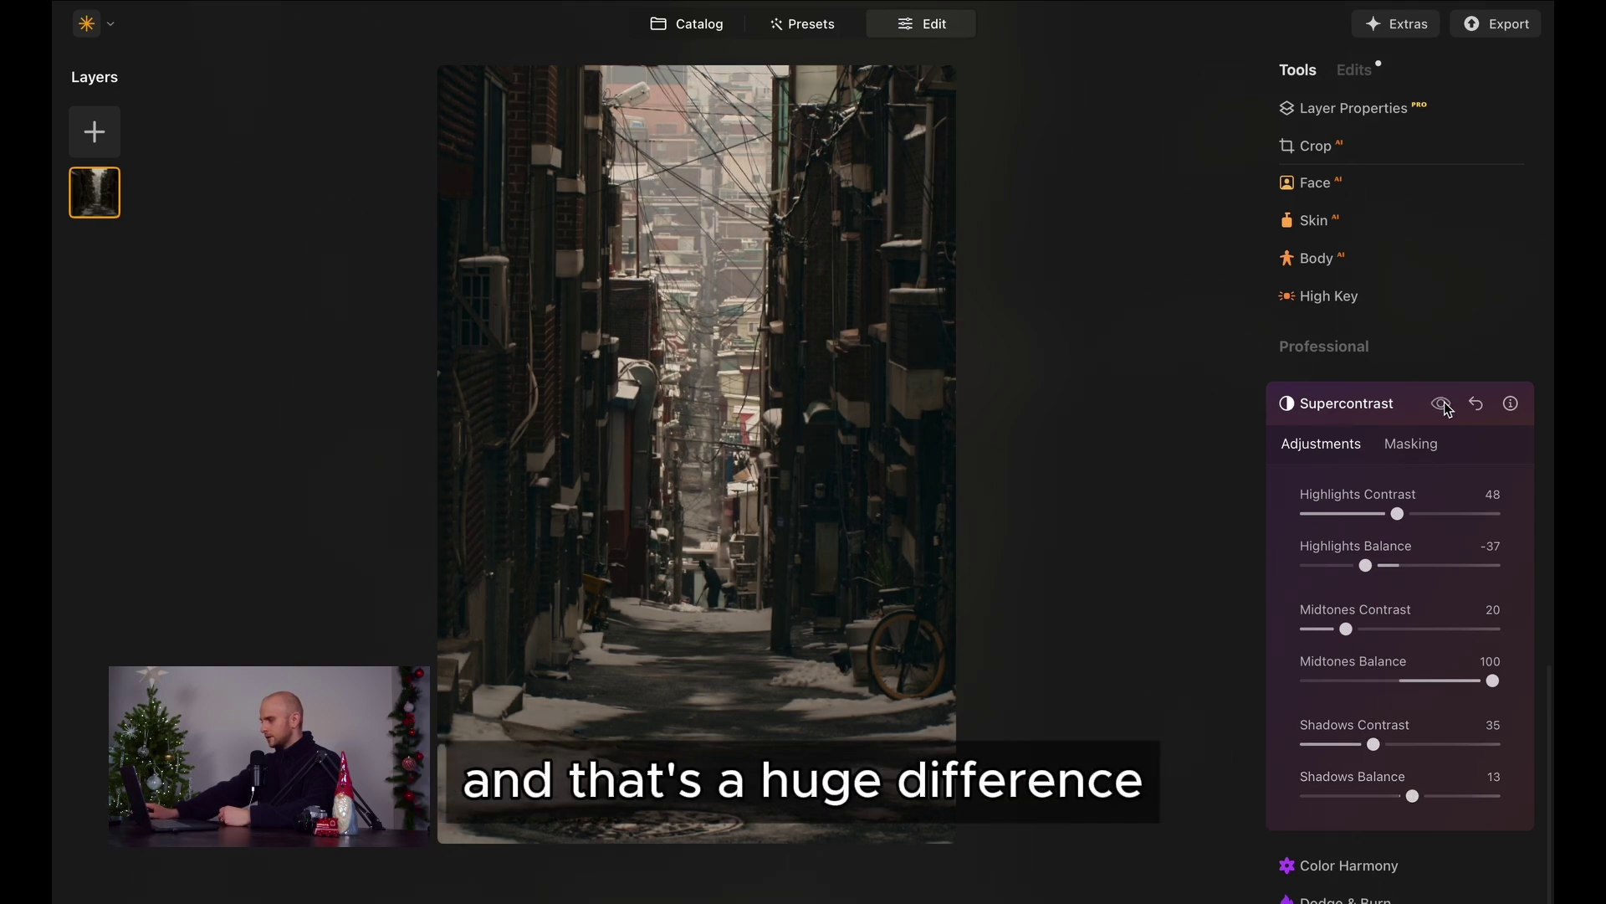
{"action": "left_click", "coordinate": [1441, 405]}
{"action": "scroll", "coordinate": [1382, 334], "scroll_direction": "up", "scroll_amount": 8}
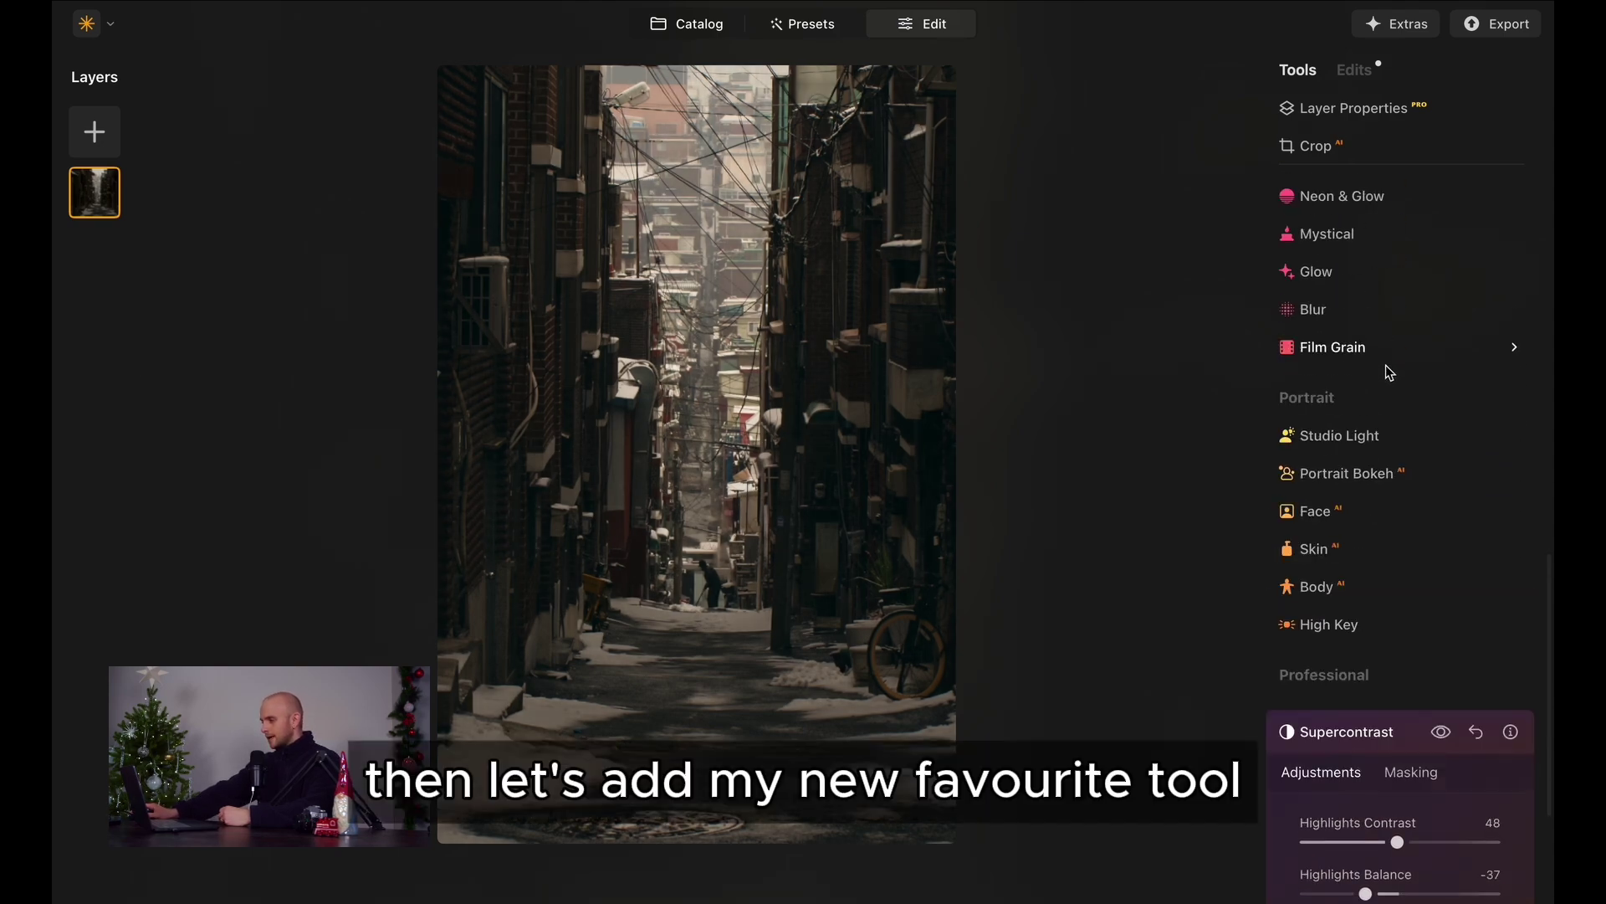
- Add Light Depth at amount 28, push the depth focus into the alley, and set Brightness Near to -100
{"action": "scroll", "coordinate": [1388, 398], "scroll_direction": "up", "scroll_amount": 5}
{"action": "left_click", "coordinate": [1364, 394]}
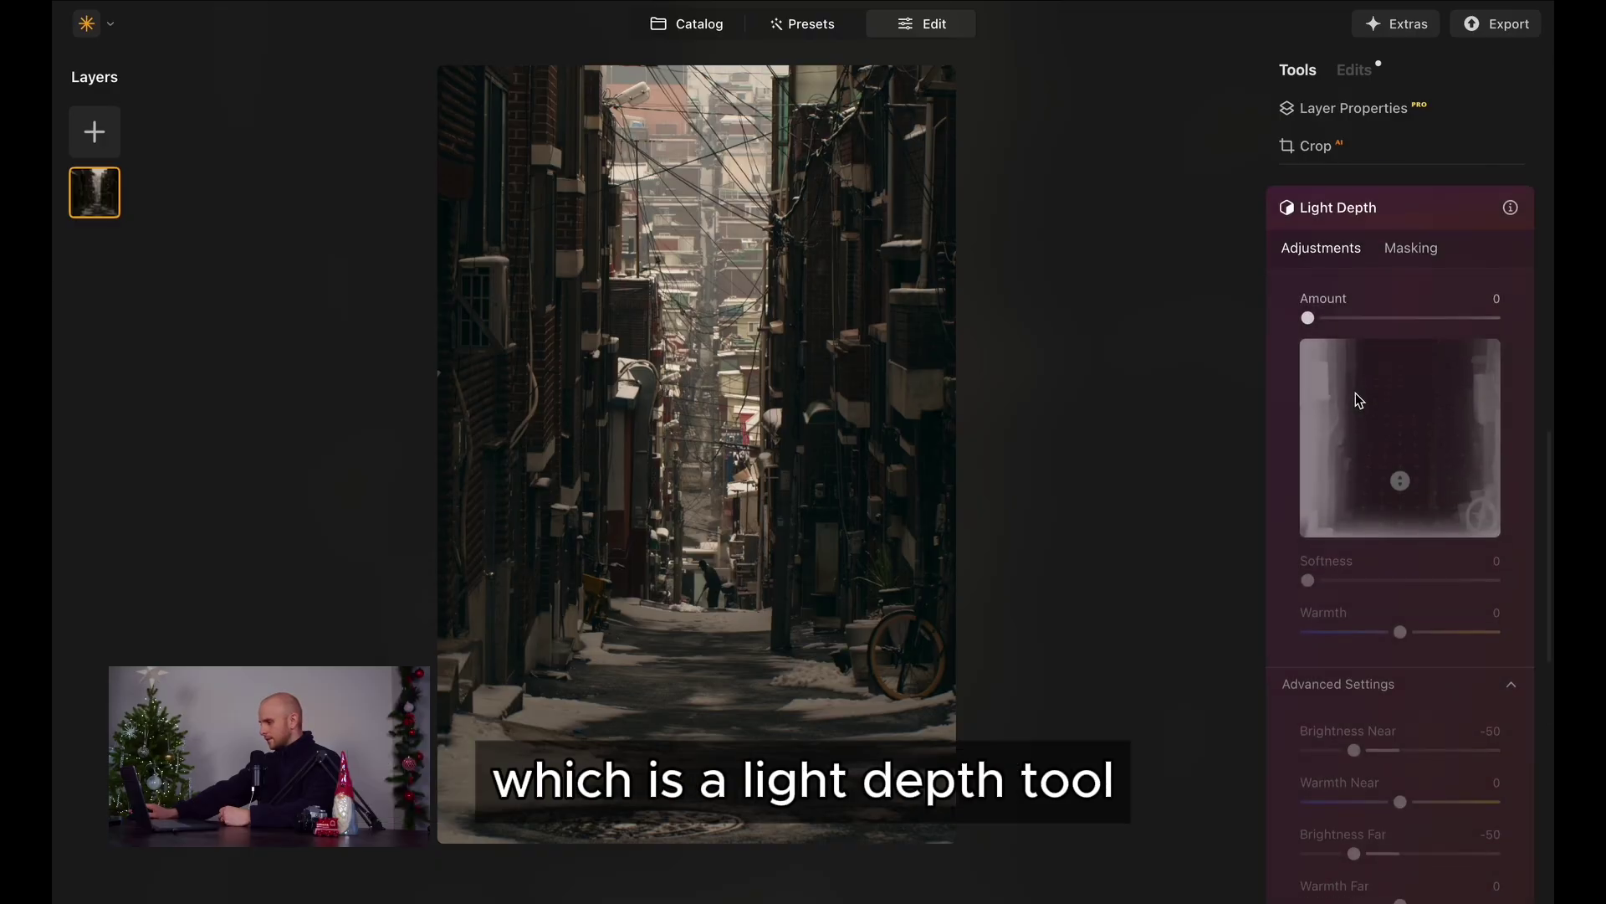
{"action": "left_click_drag", "start_coordinate": [1308, 299], "coordinate": [1359, 301]}
{"action": "left_click_drag", "start_coordinate": [1401, 460], "coordinate": [1404, 428]}
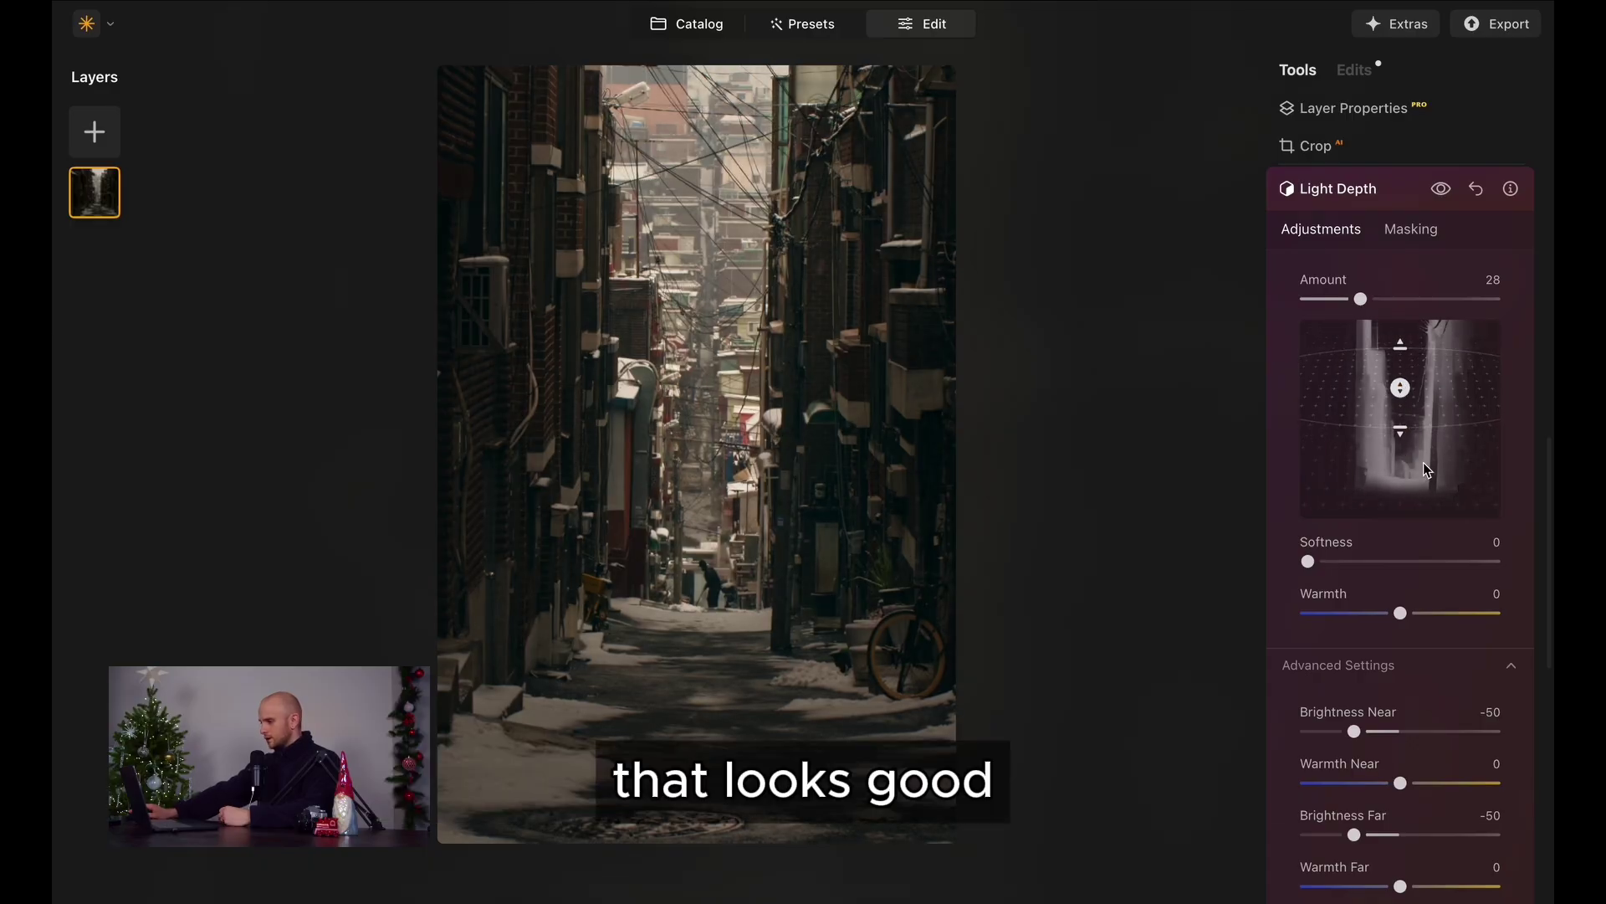
{"action": "scroll", "coordinate": [1351, 720], "scroll_direction": "down", "scroll_amount": 1}
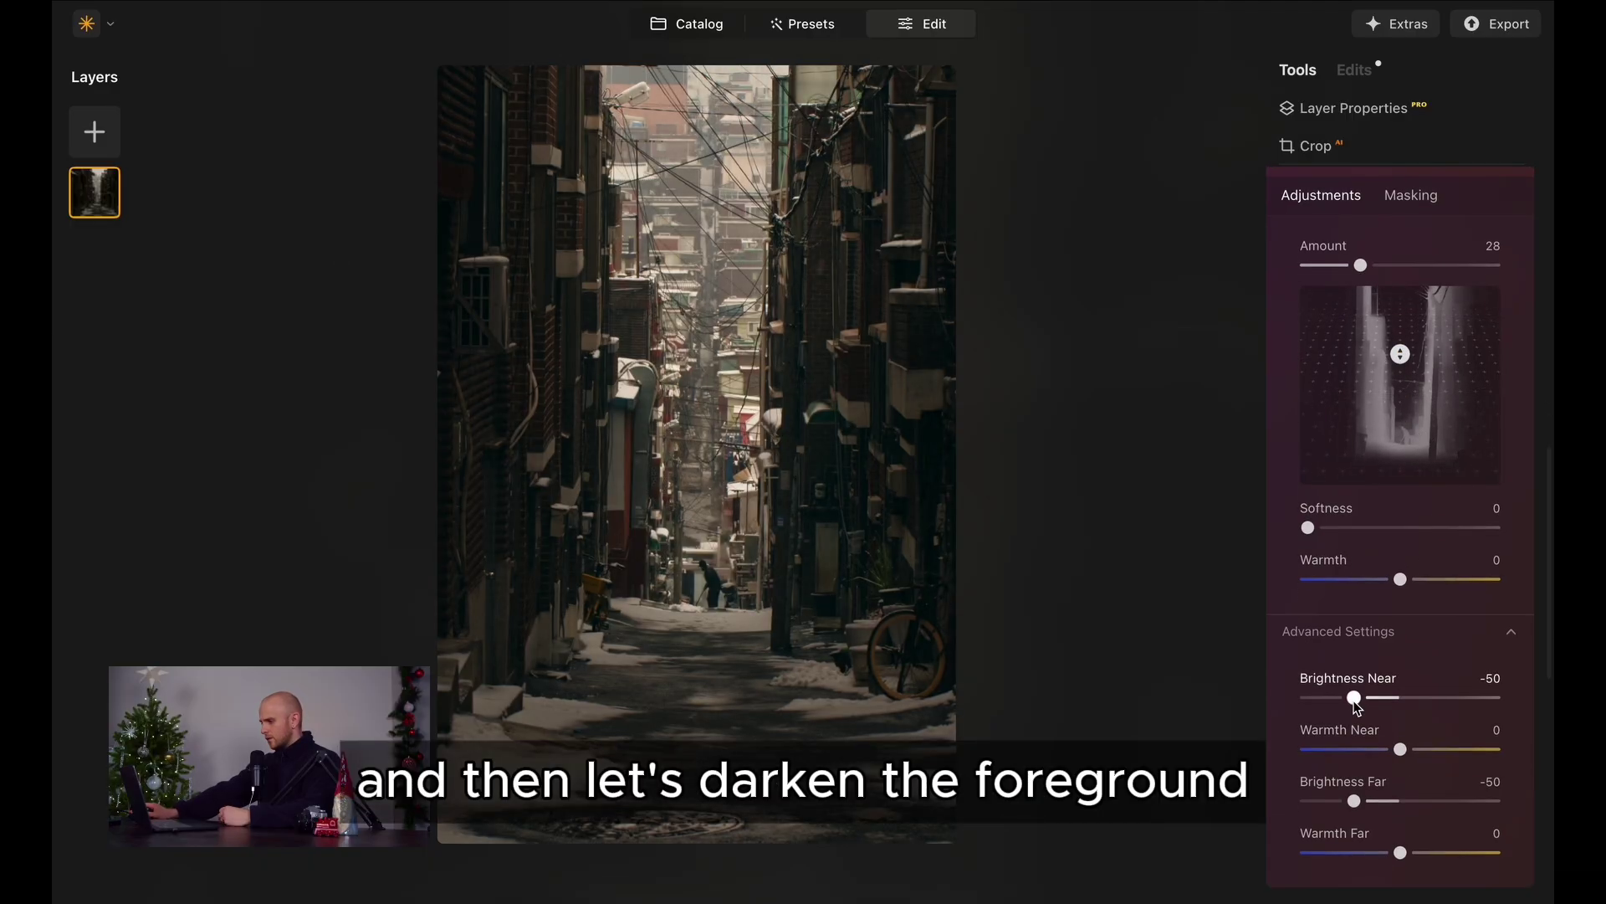
{"action": "mouse_move", "coordinate": [1353, 699]}
{"action": "left_mouse_down"}
{"action": "mouse_move", "coordinate": [1306, 699]}
{"action": "mouse_move", "coordinate": [1373, 693]}
{"action": "mouse_move", "coordinate": [1324, 697]}
{"action": "left_mouse_up"}
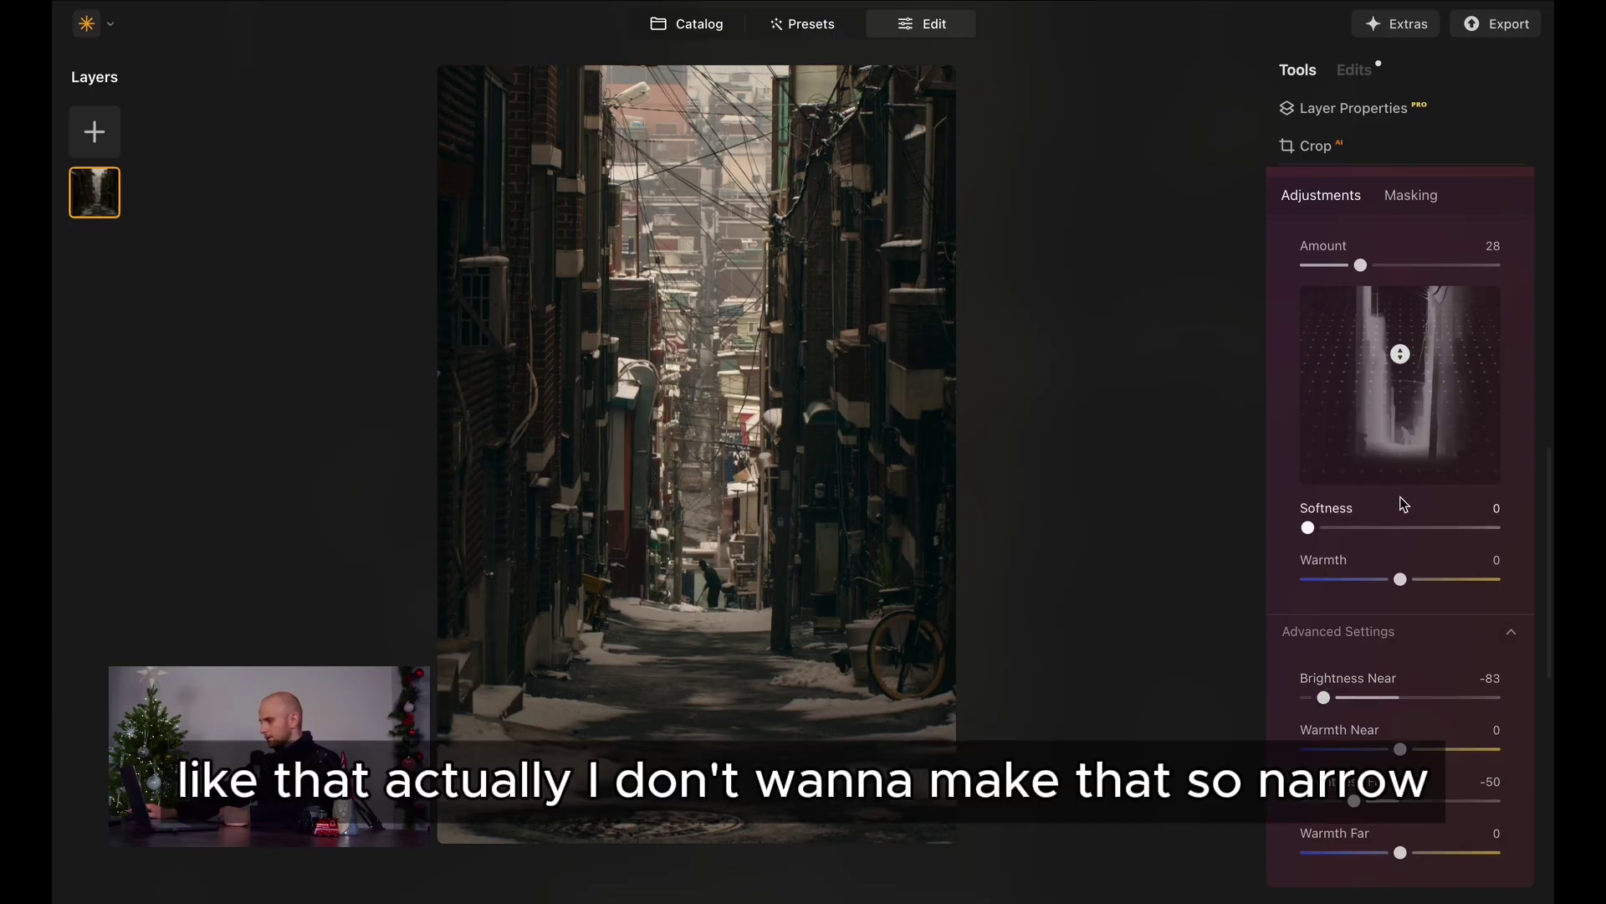
{"action": "left_click_drag", "start_coordinate": [1399, 397], "coordinate": [1402, 413]}
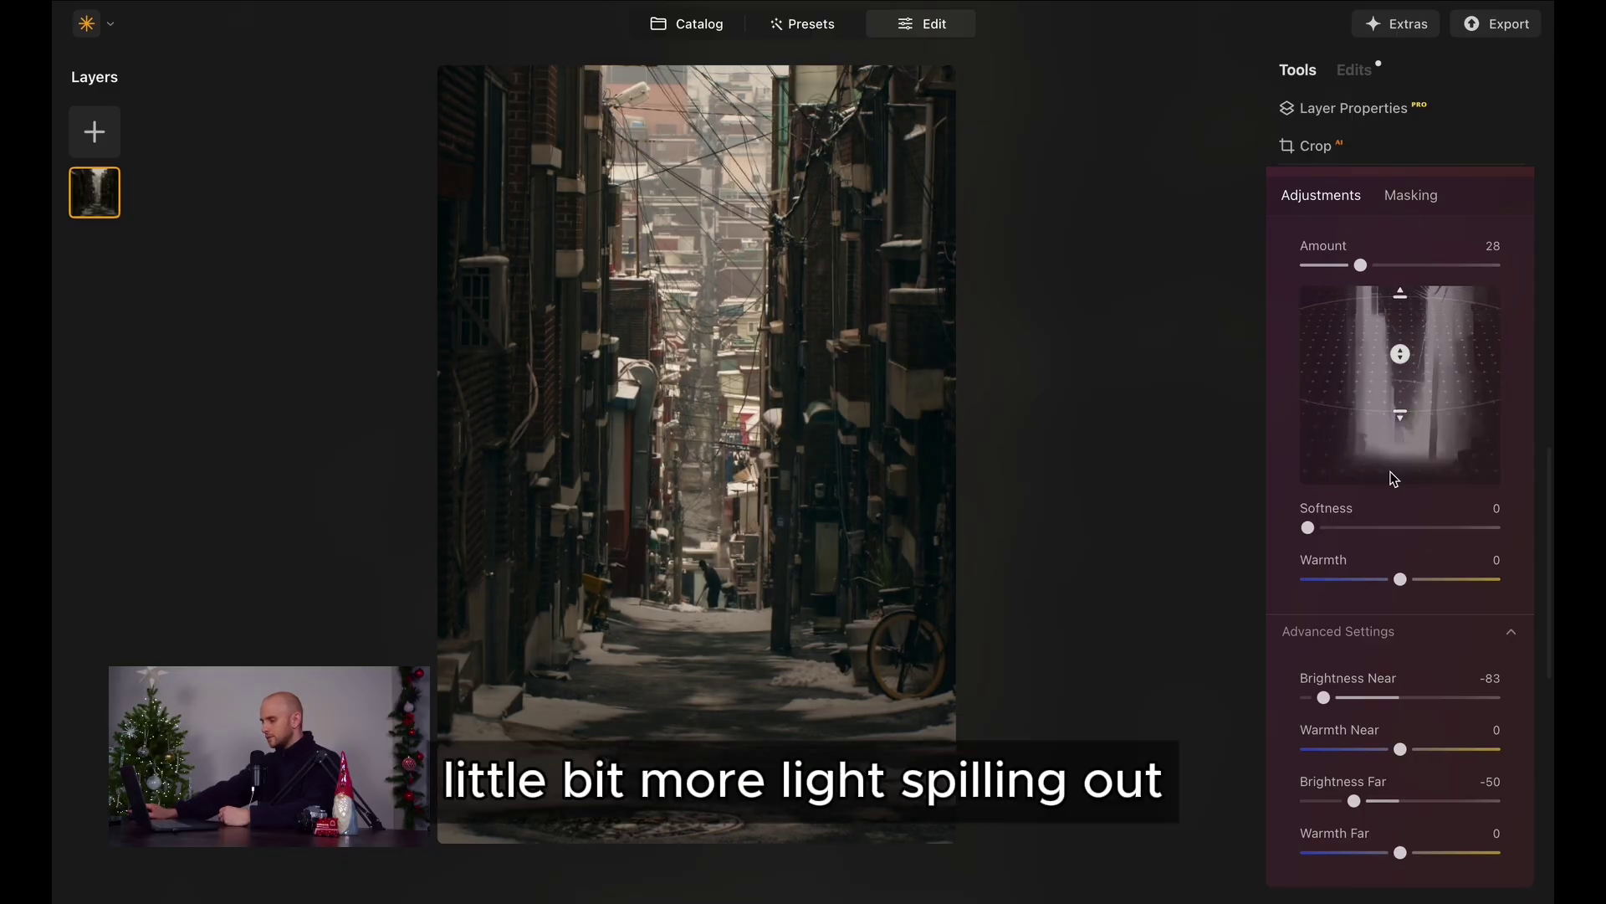
{"action": "left_click_drag", "start_coordinate": [1323, 697], "coordinate": [1288, 698]}
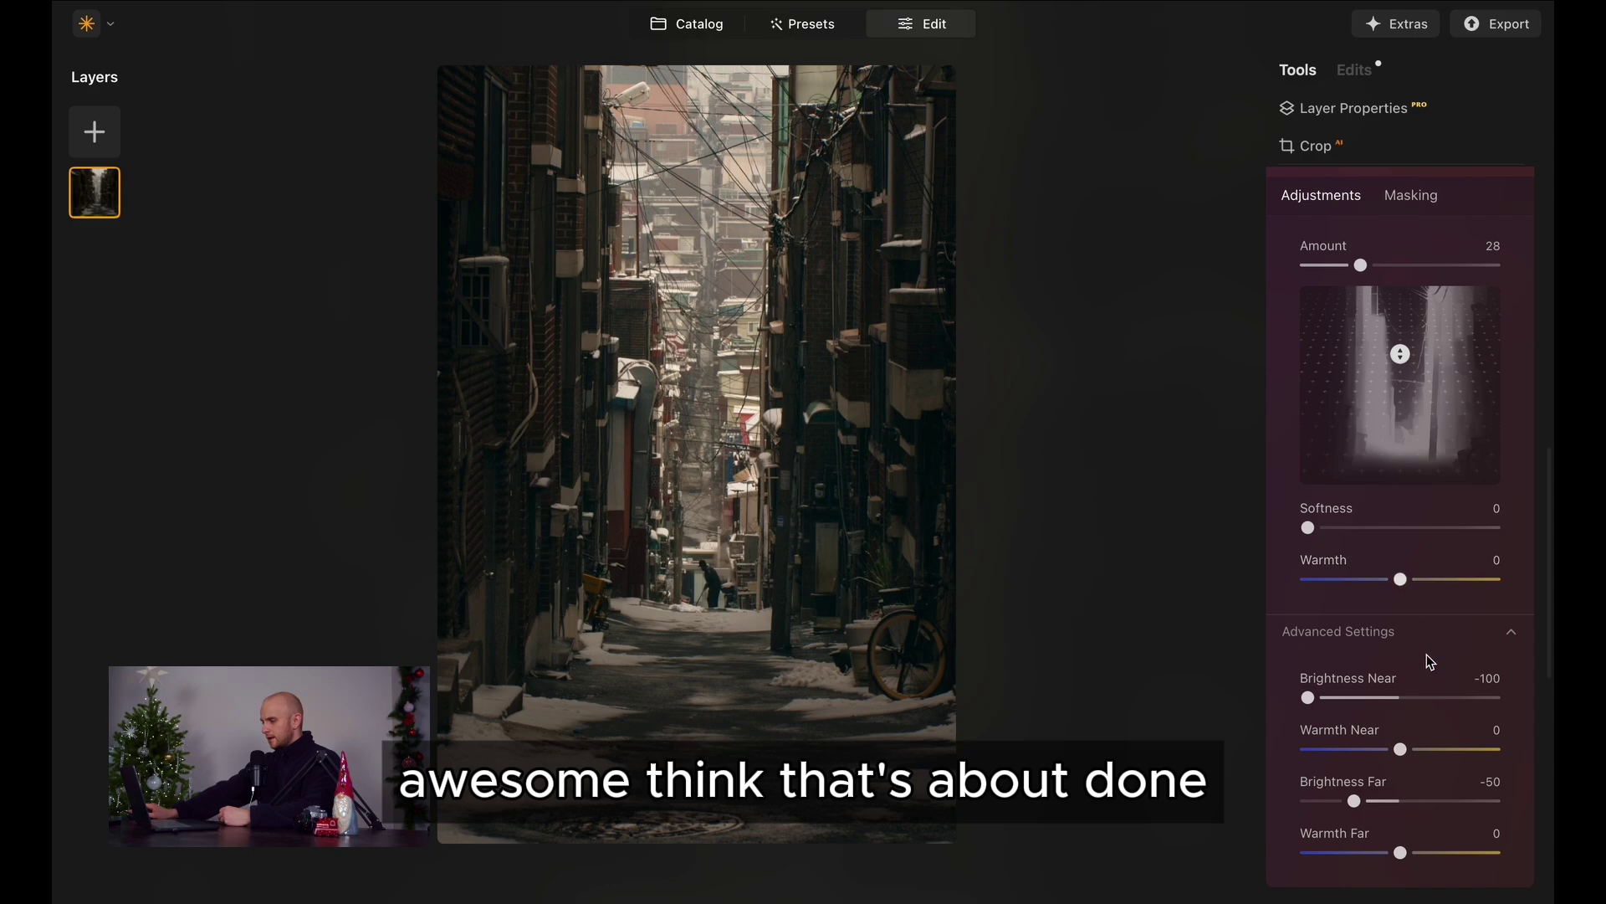
{"action": "scroll", "coordinate": [1386, 494], "scroll_direction": "up", "scroll_amount": 2}
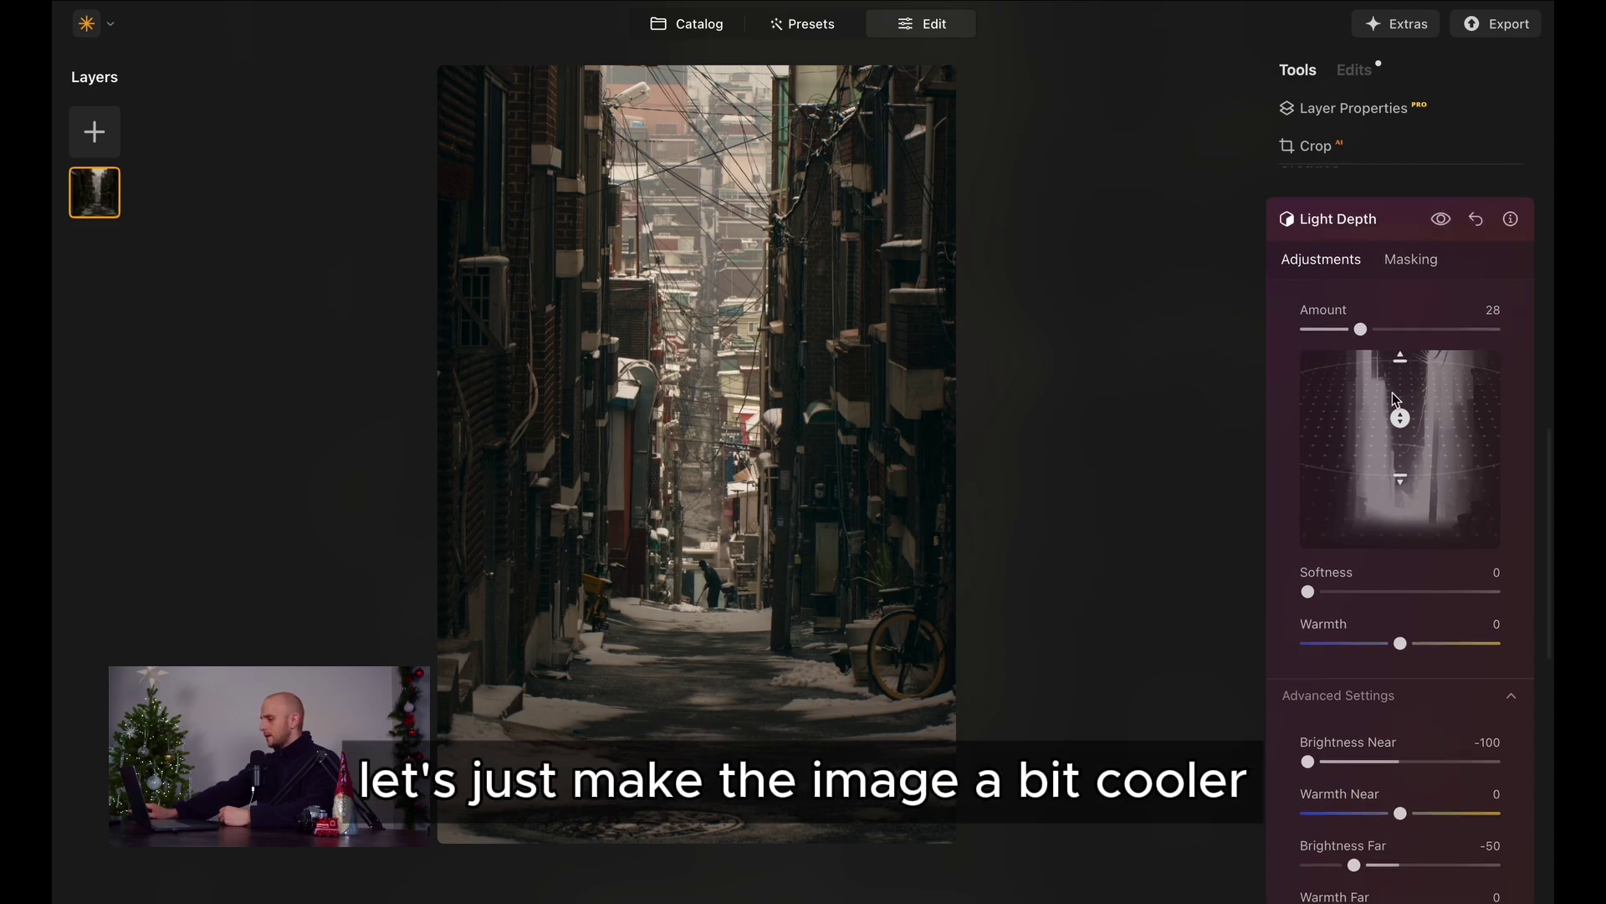
- Close Light Depth and cool the photo by lowering Temperature in Develop's Color section
{"action": "left_click", "coordinate": [1412, 218]}
{"action": "scroll", "coordinate": [1398, 455], "scroll_direction": "up", "scroll_amount": 5}
{"action": "scroll", "coordinate": [1372, 418], "scroll_direction": "up", "scroll_amount": 3}
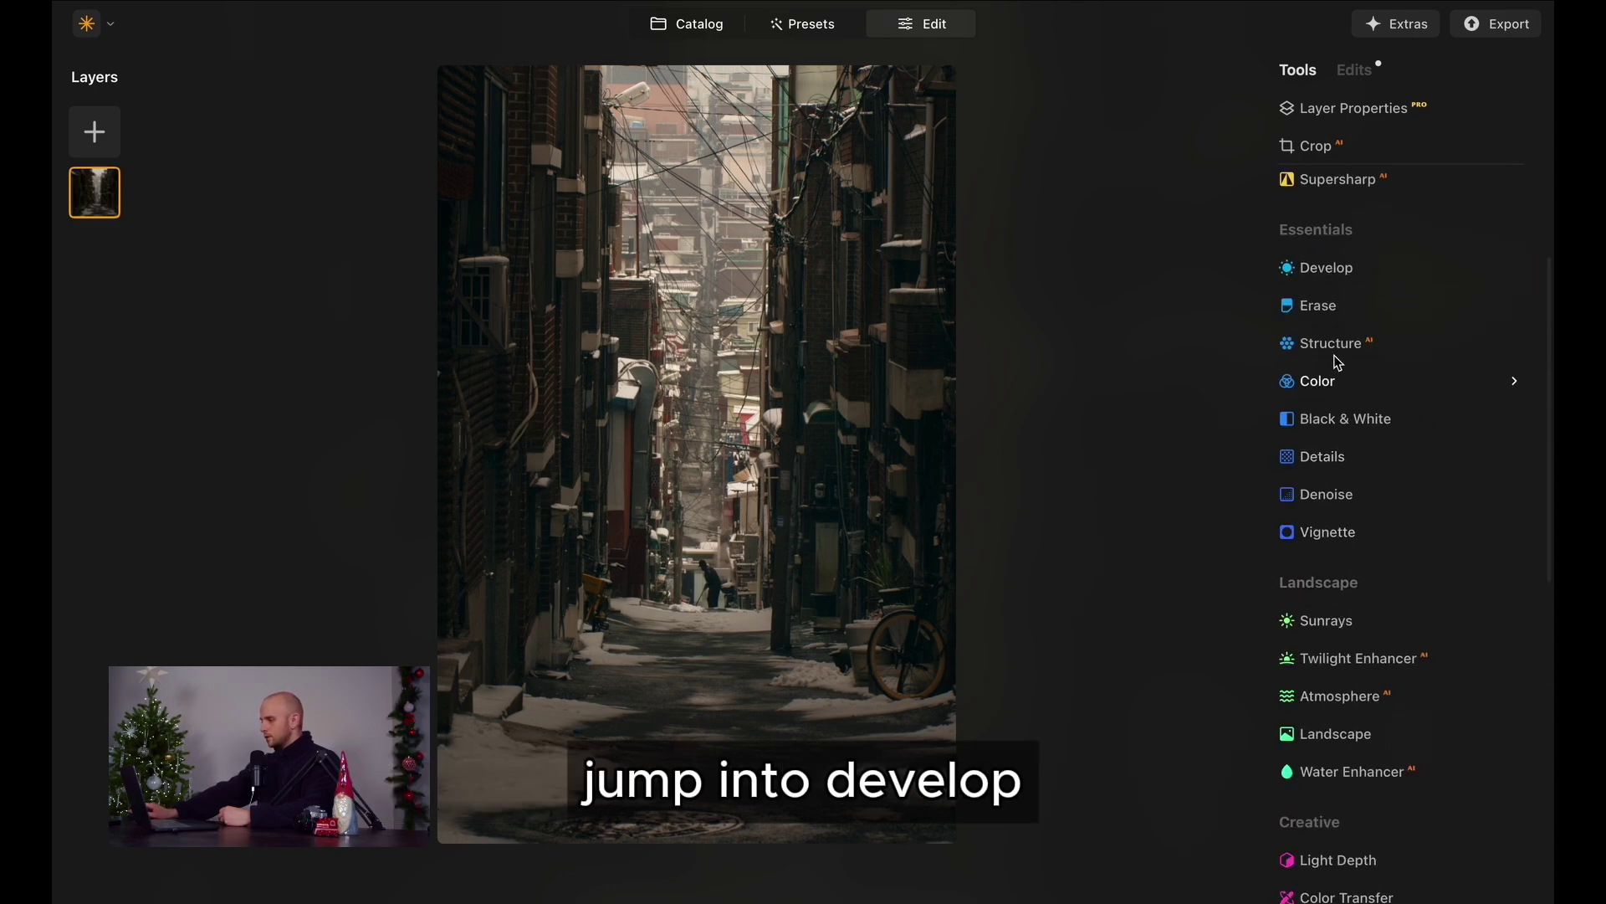
{"action": "left_click", "coordinate": [1339, 268]}
{"action": "scroll", "coordinate": [1368, 619], "scroll_direction": "down", "scroll_amount": 4}
{"action": "scroll", "coordinate": [1377, 657], "scroll_direction": "down", "scroll_amount": 2}
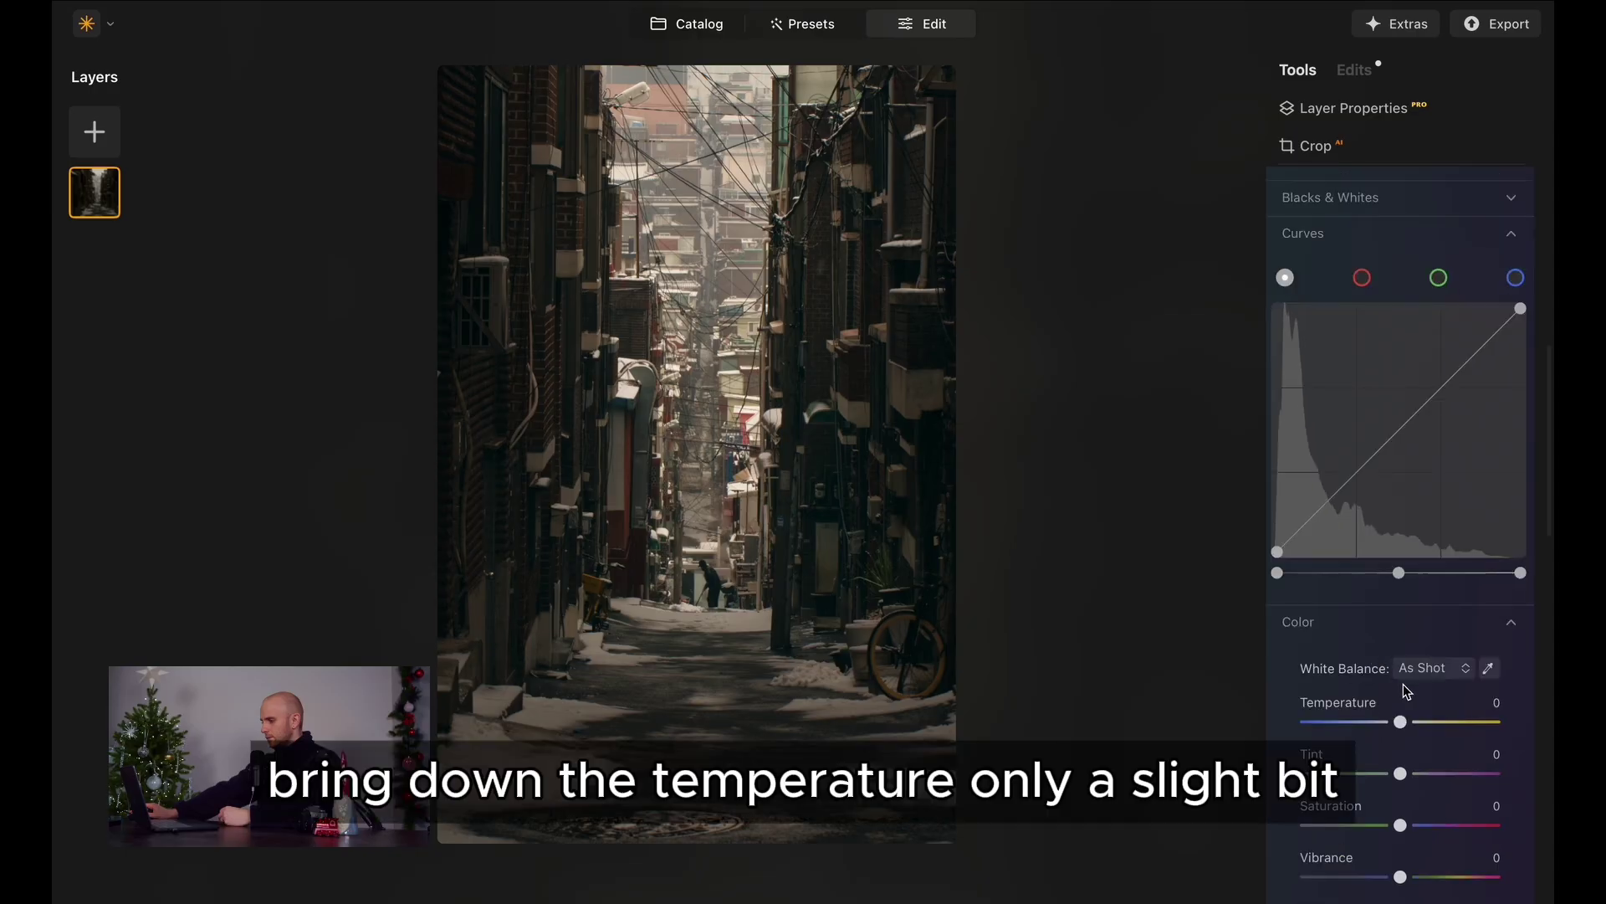
{"action": "left_click_drag", "start_coordinate": [1401, 721], "coordinate": [1418, 782]}
{"action": "scroll", "coordinate": [1372, 569], "scroll_direction": "up", "scroll_amount": 6}
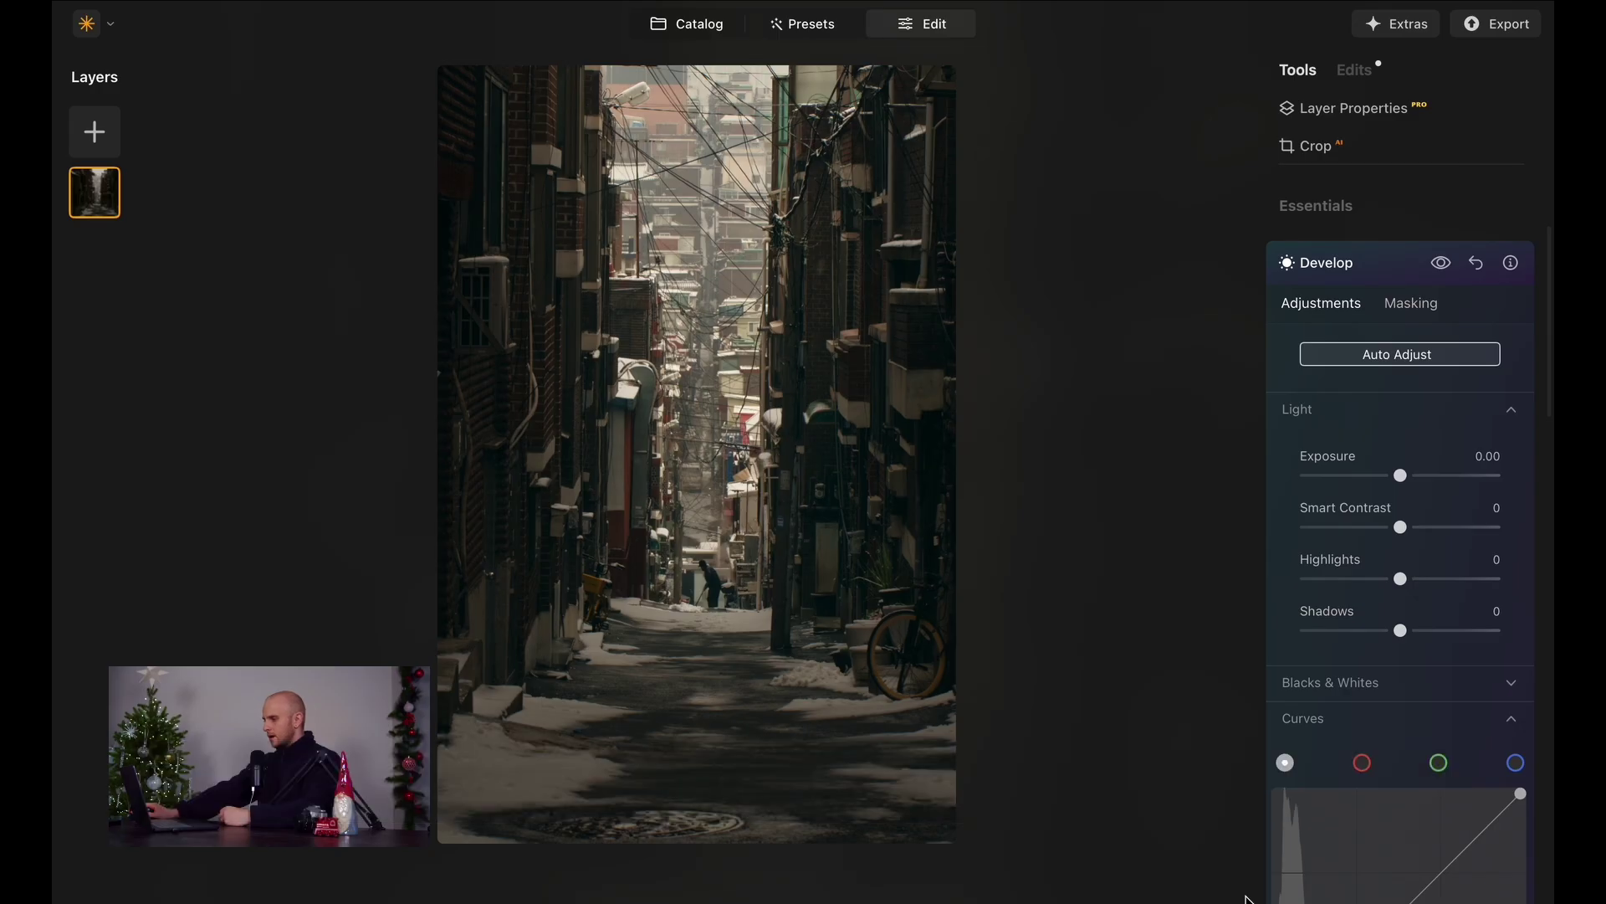
- Compare the edited alley photo with the original using backslash, then collapse Develop
{"action": "key", "text": "backslash"}
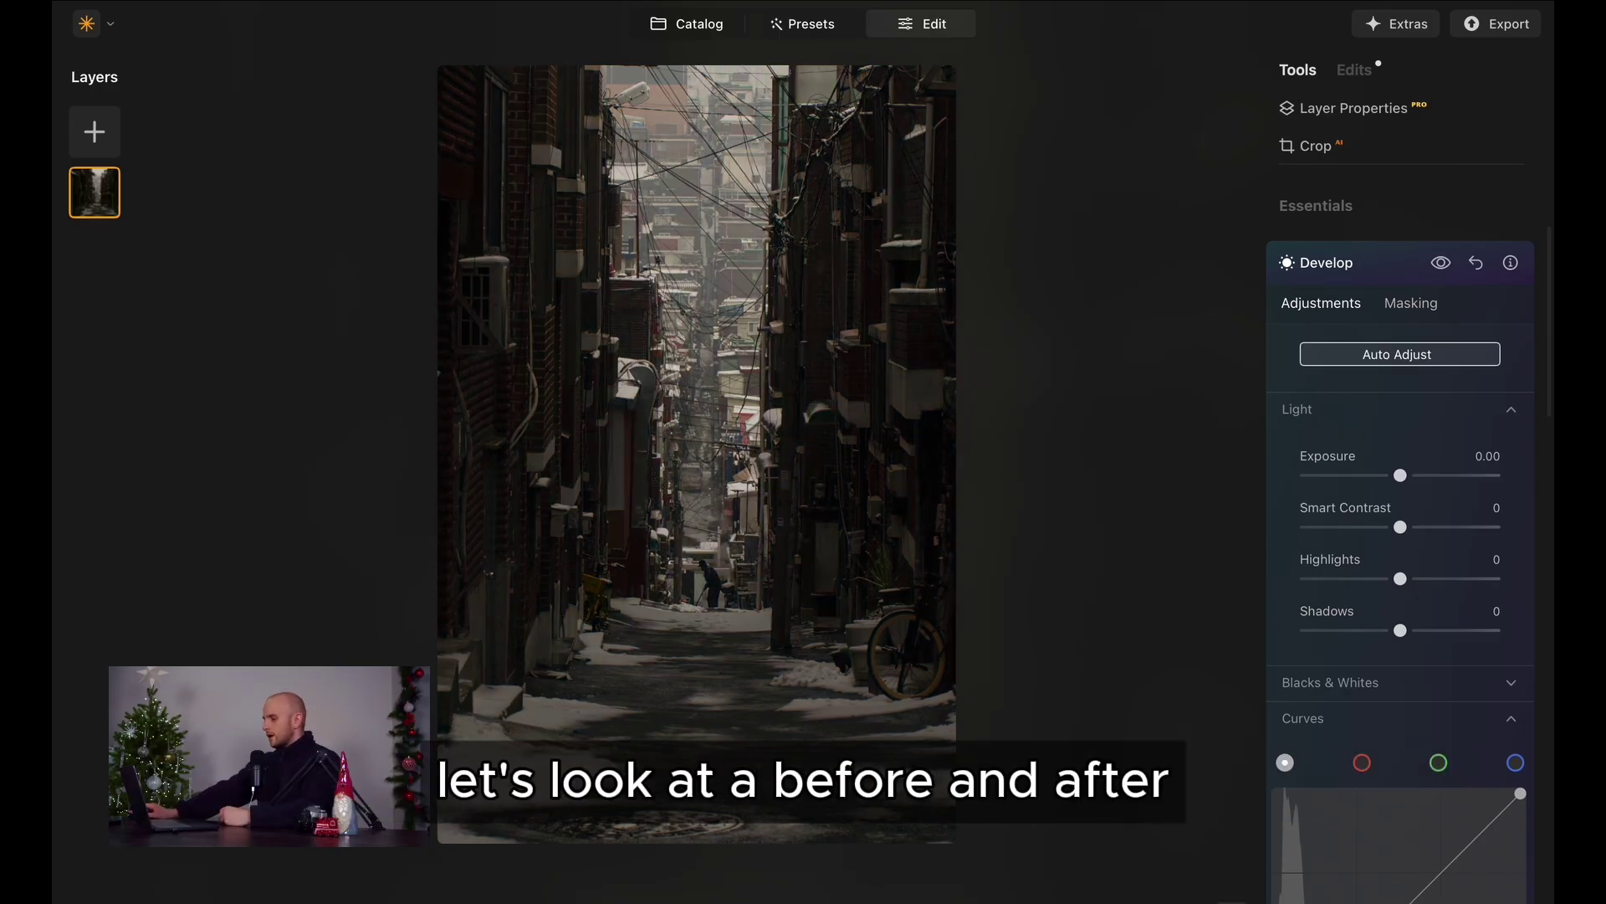
{"action": "key", "text": "backslash"}
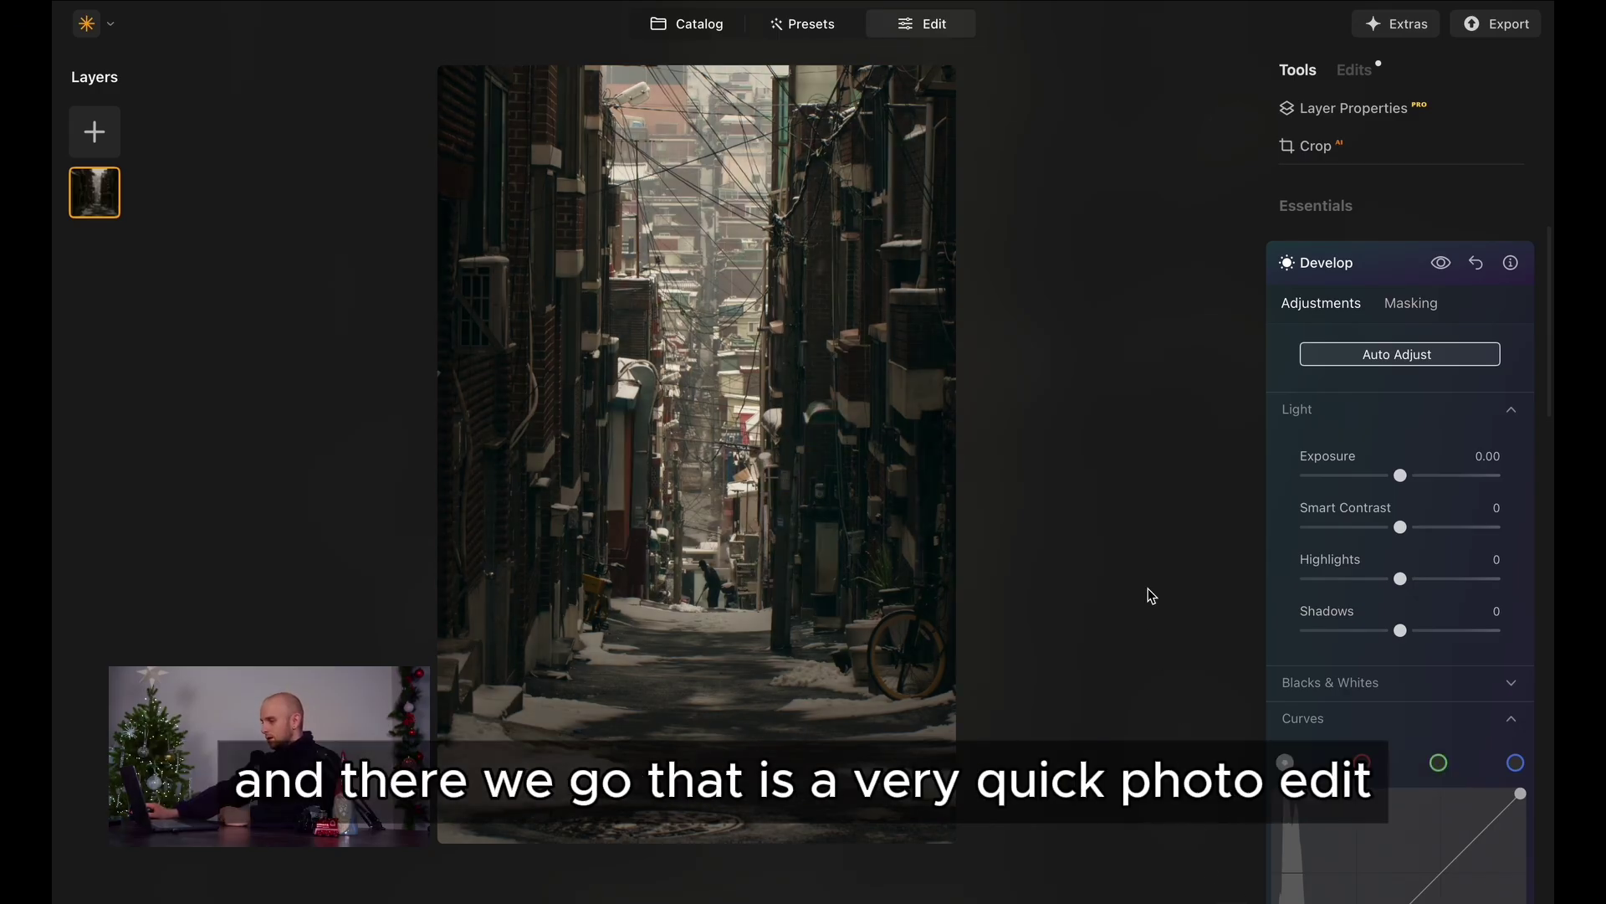
{"action": "left_click", "coordinate": [1404, 265]}
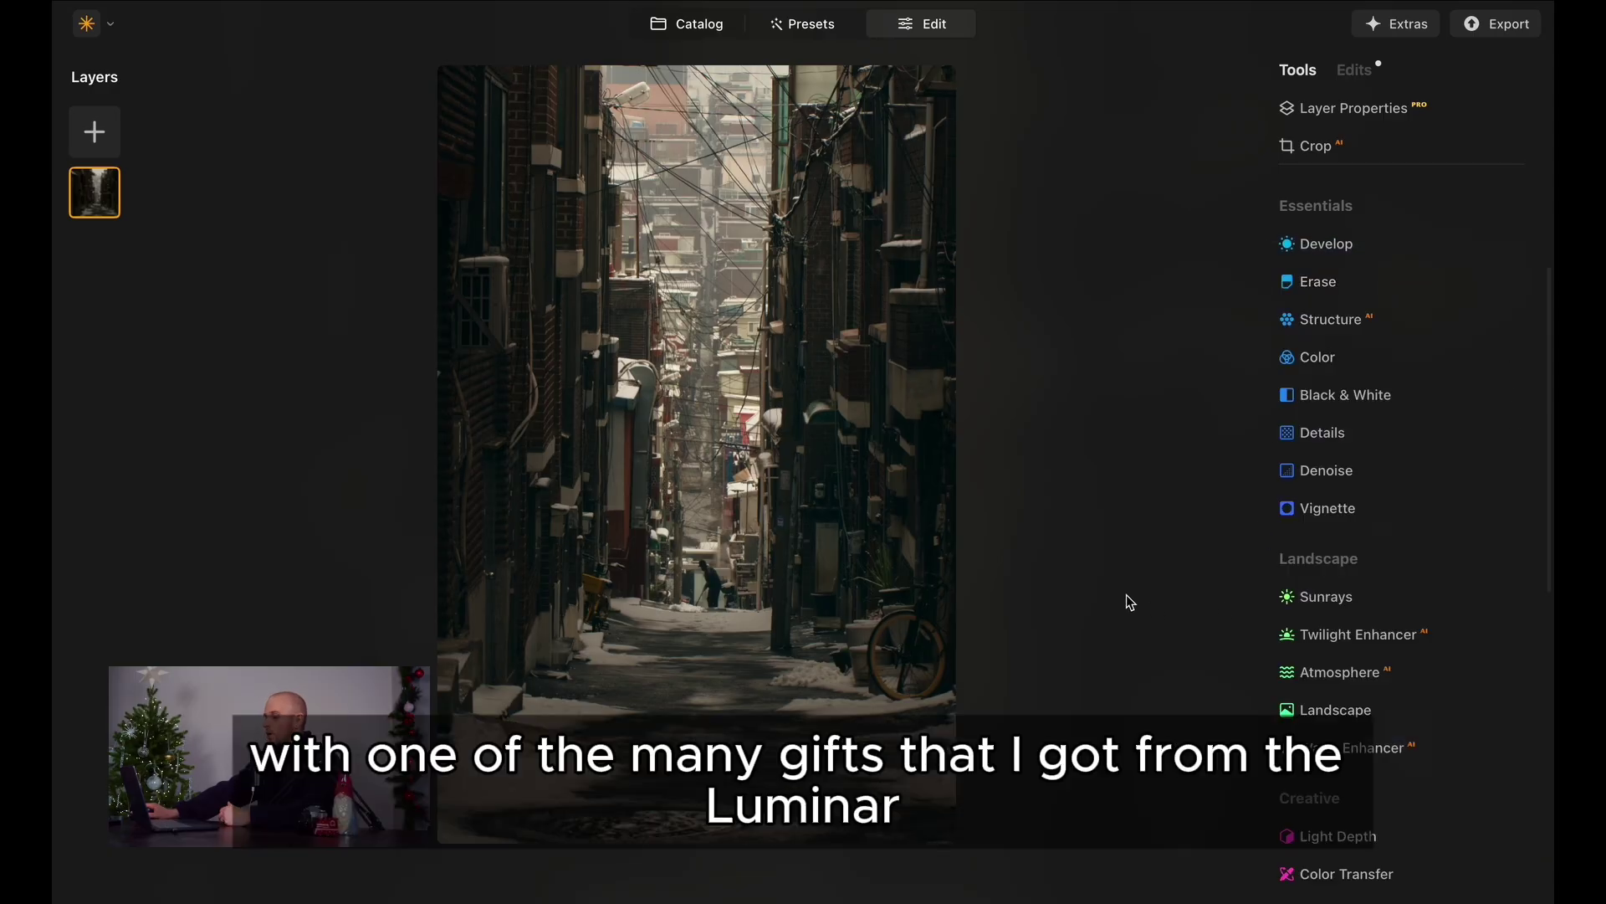